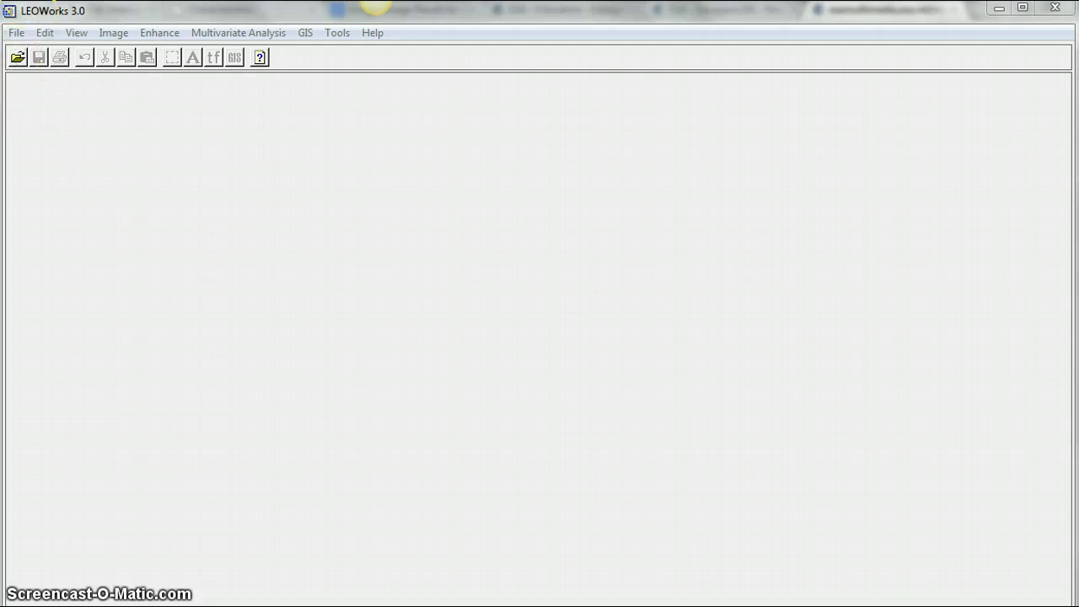
# Step: Open the ast_13jul2004_ch1 image from the BILDER FOR FELTAKTIVITETER folder at full extent, resetting the crop in its preview
pyautogui.click(16, 59)
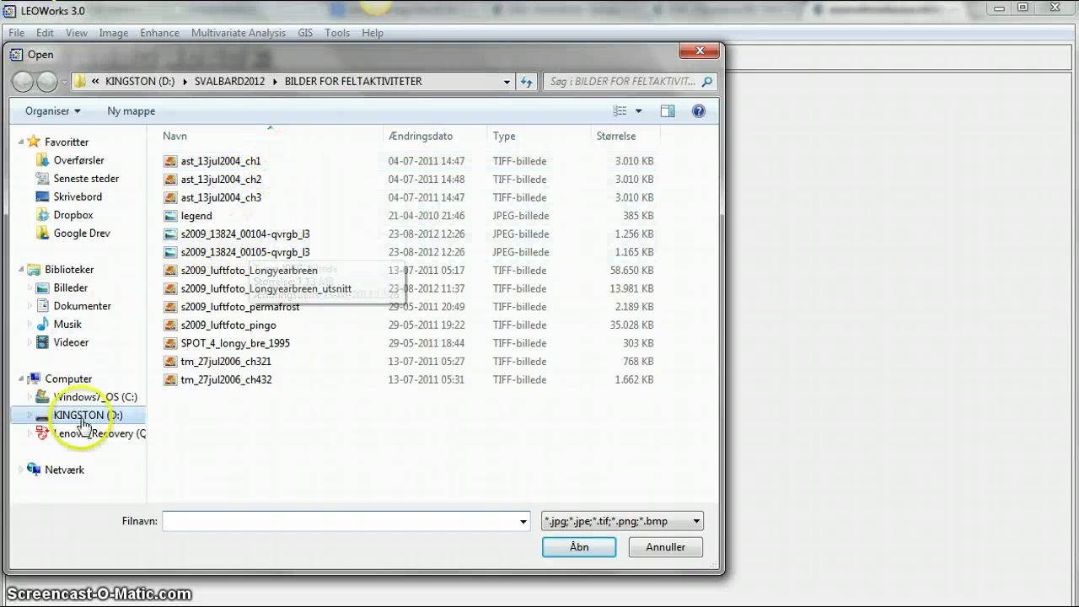
pyautogui.doubleClick(219, 163)
pyautogui.moveTo(277, 366); pyautogui.dragTo(413, 411)
pyautogui.click(417, 418)
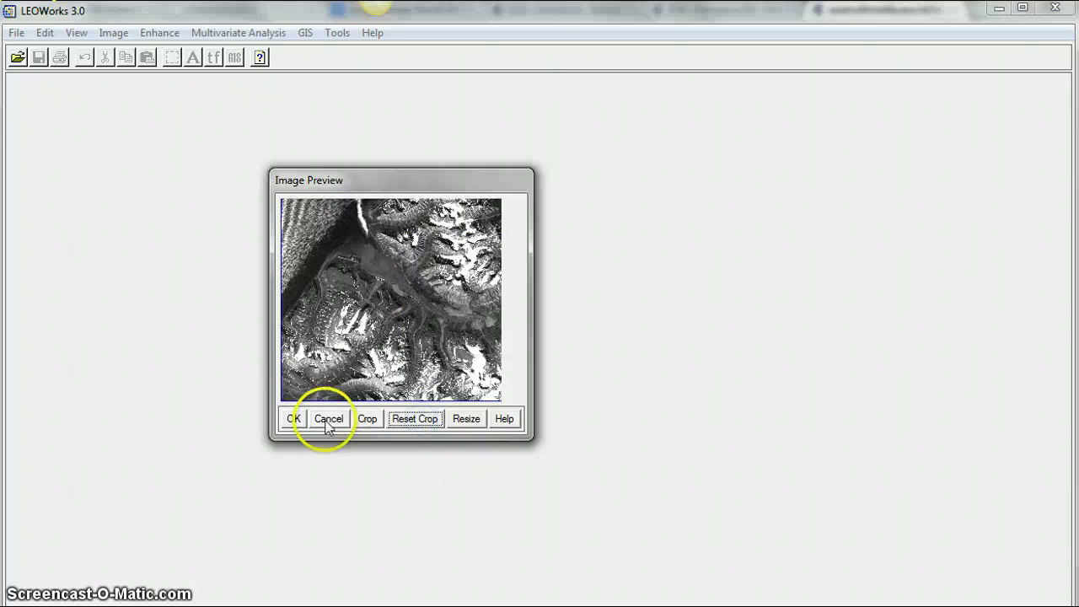
pyautogui.click(294, 418)
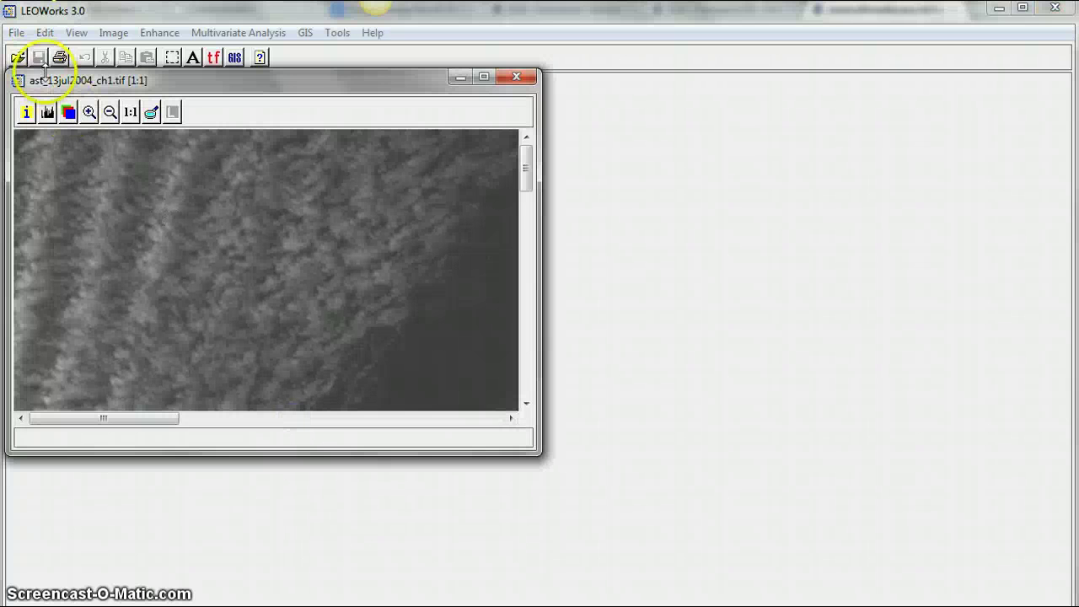
# Step: Open the ast_13jul2004_ch2 image at full extent from the same folder
pyautogui.click(16, 57)
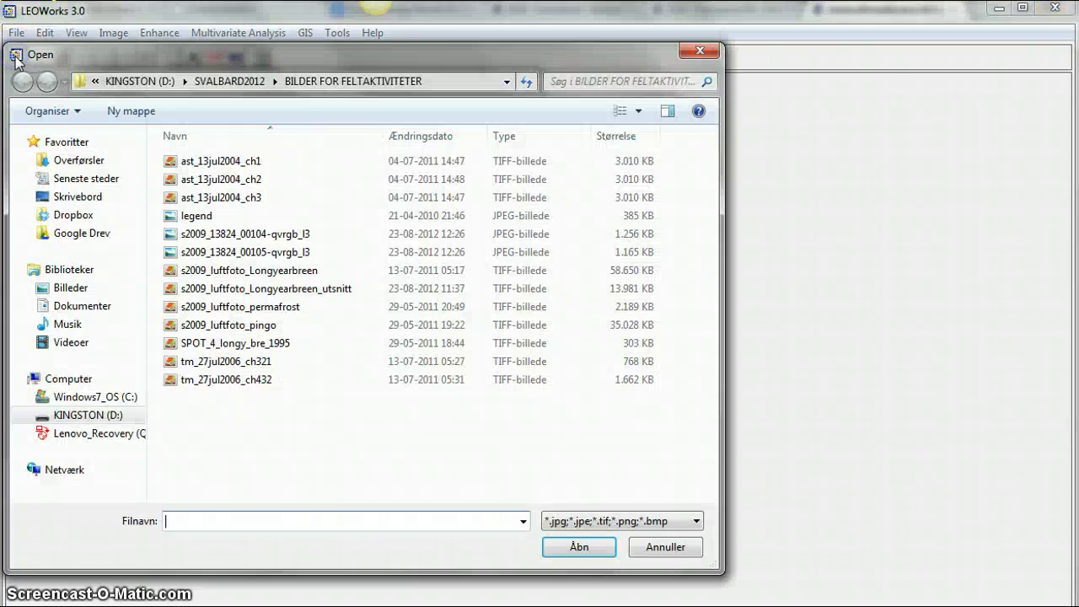
pyautogui.click(209, 182)
pyautogui.doubleClick(208, 180)
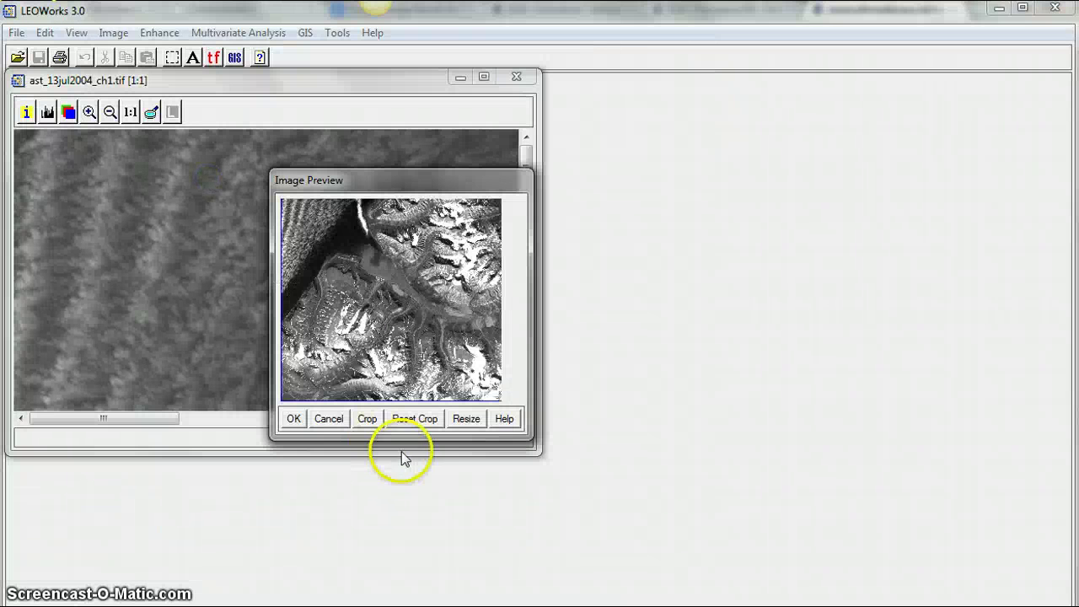
pyautogui.click(425, 421)
pyautogui.click(293, 419)
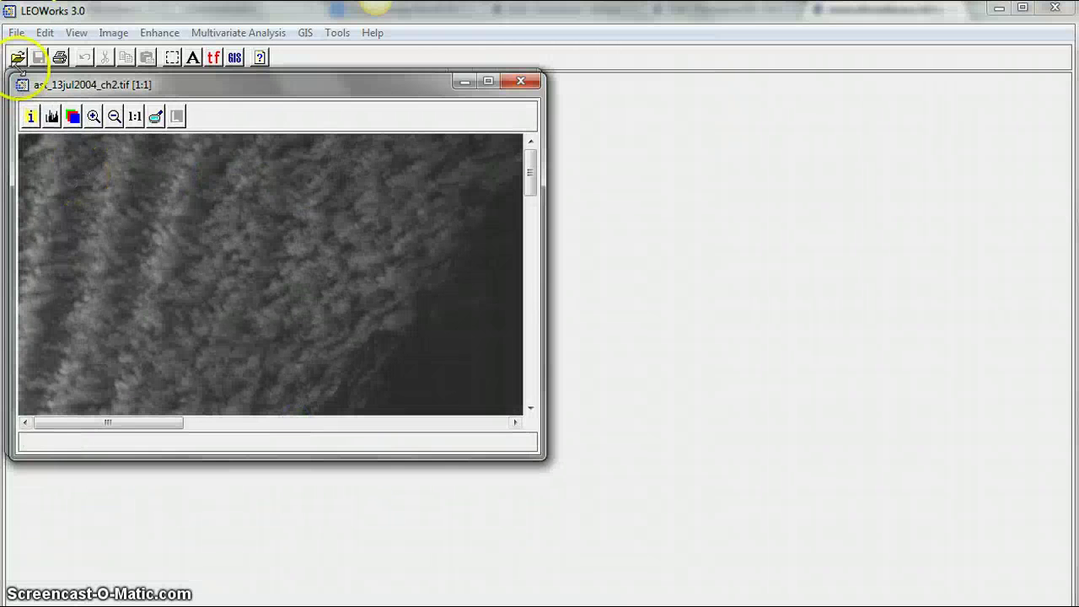
# Step: Open the ast_13jul2004_ch3 image from the same folder without cropping it
pyautogui.click(17, 57)
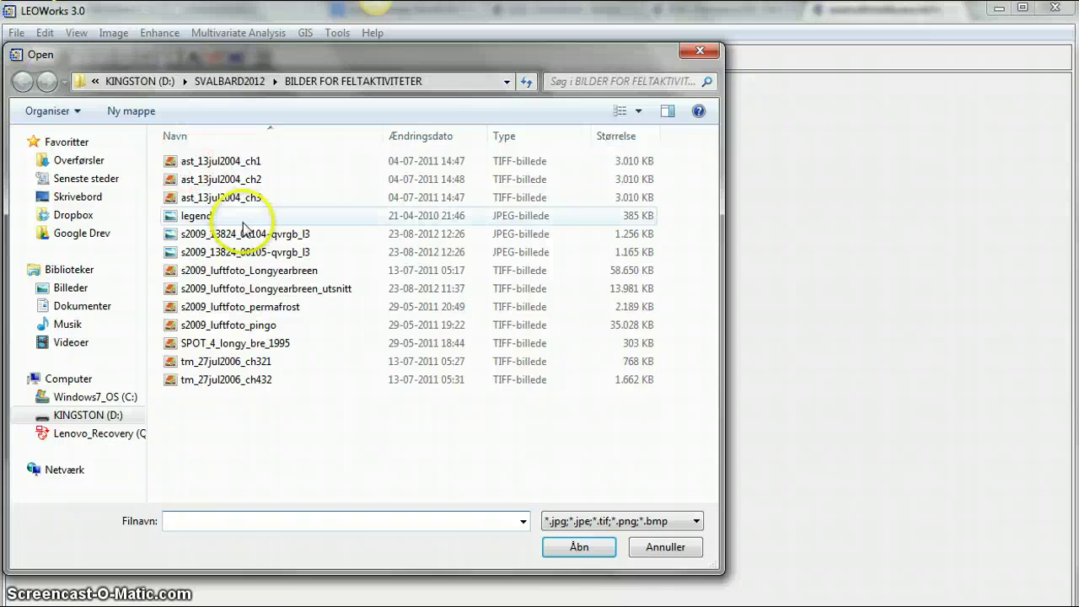
pyautogui.doubleClick(220, 198)
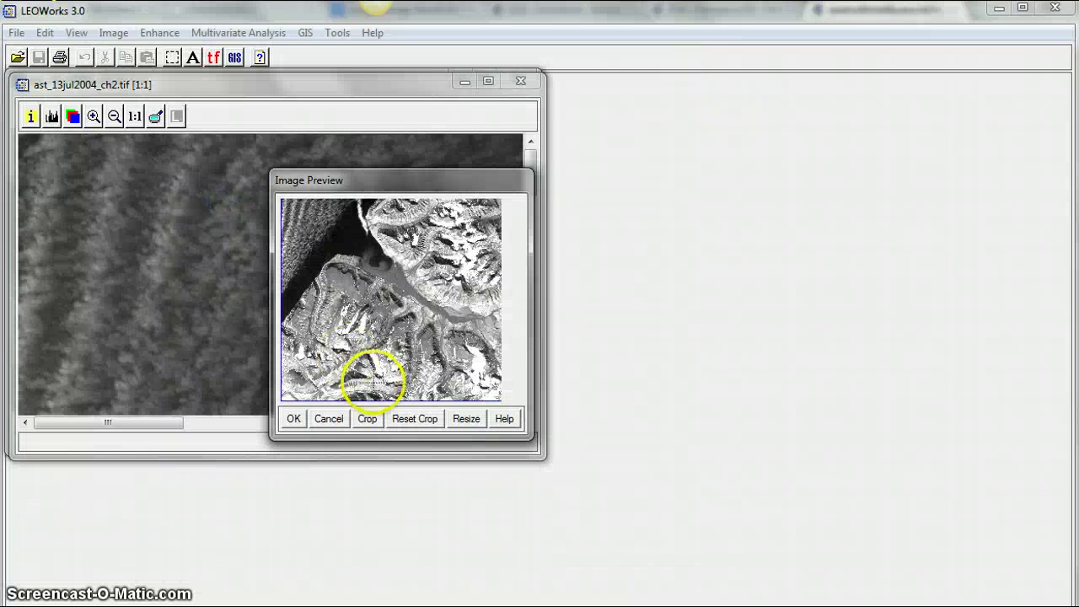
pyautogui.click(293, 419)
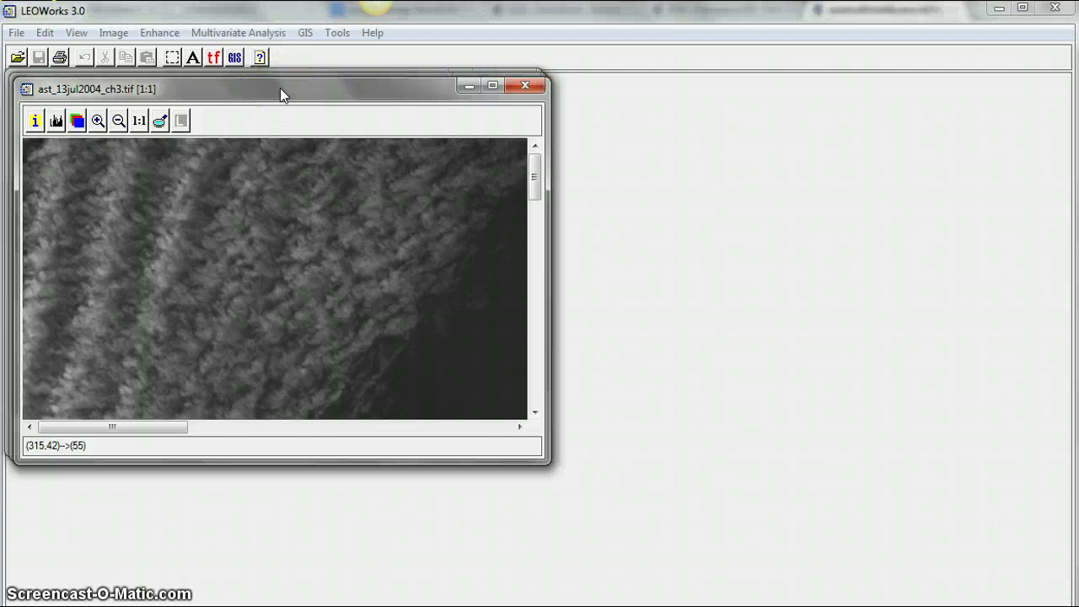
# Step: Spread out the ch3 and ch2 image windows so all three channel images are accessible, with ch3 in front
pyautogui.moveTo(279, 87); pyautogui.dragTo(477, 168)
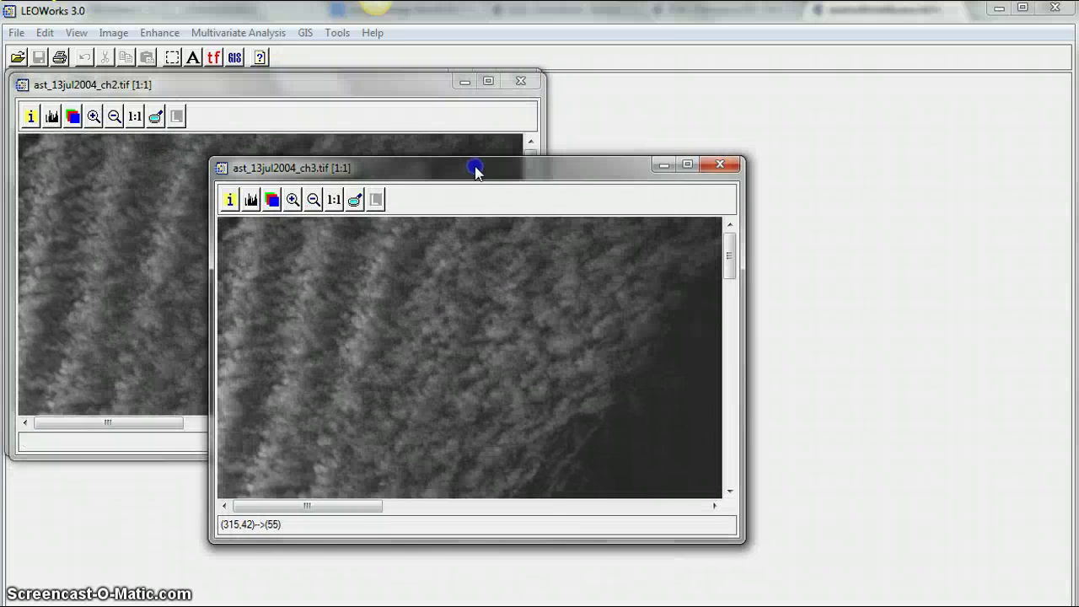
pyautogui.click(323, 86)
pyautogui.moveTo(323, 86); pyautogui.dragTo(397, 117)
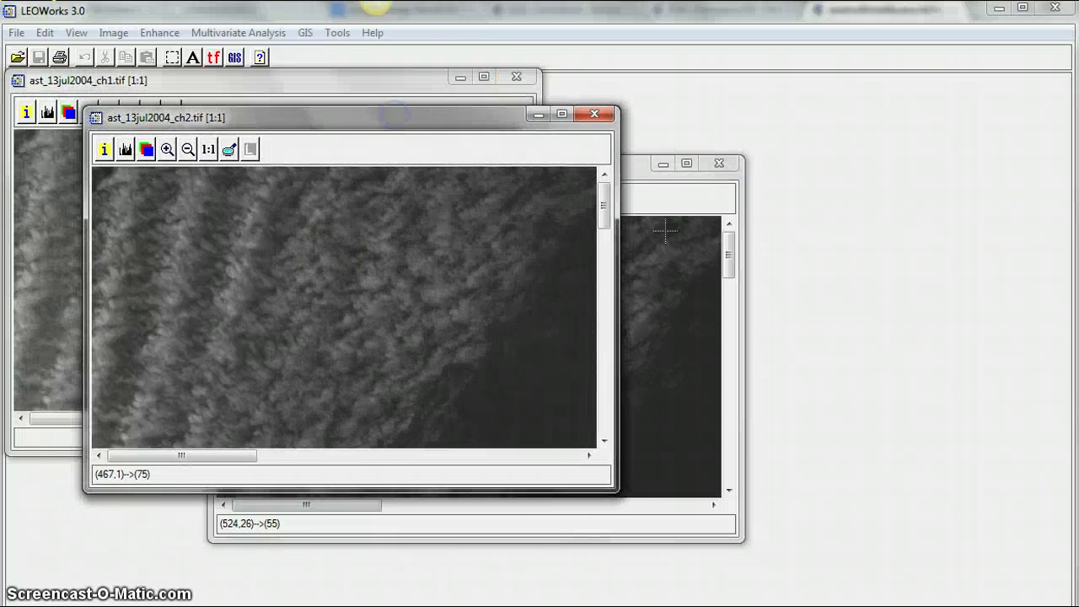
pyautogui.click(638, 173)
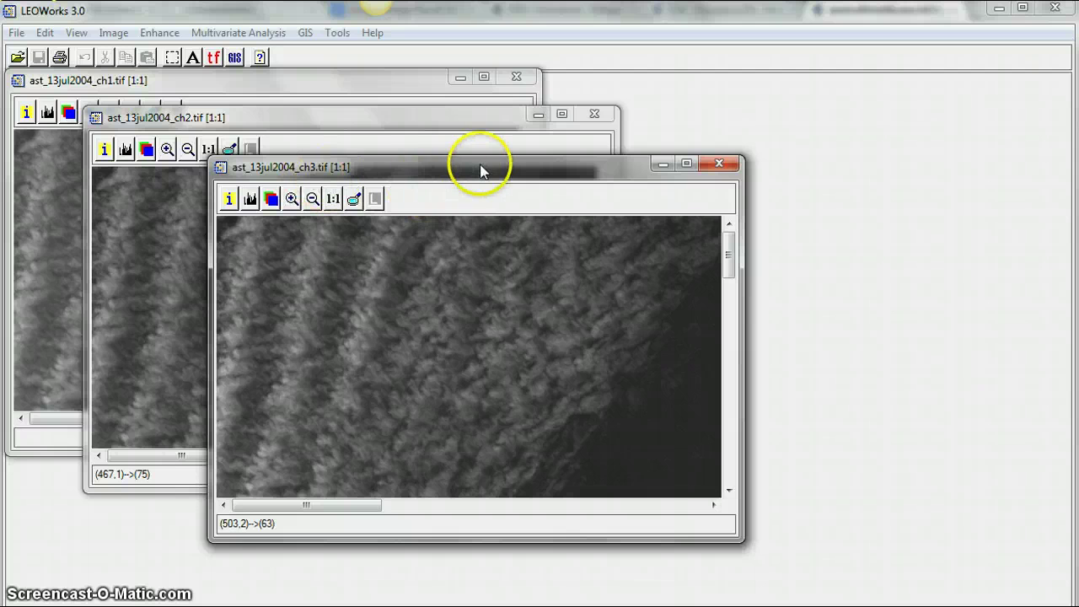
# Step: Zoom the ch1 image out to 1:3 and view its image information, including dimensions, pixel size and map projection
pyautogui.click(346, 81)
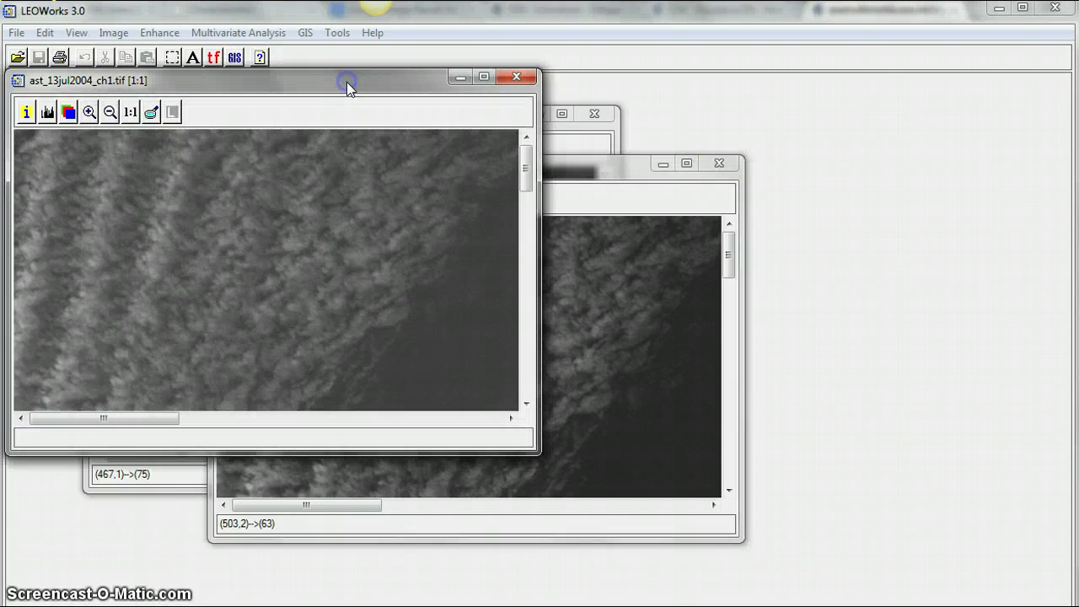
pyautogui.click(110, 118)
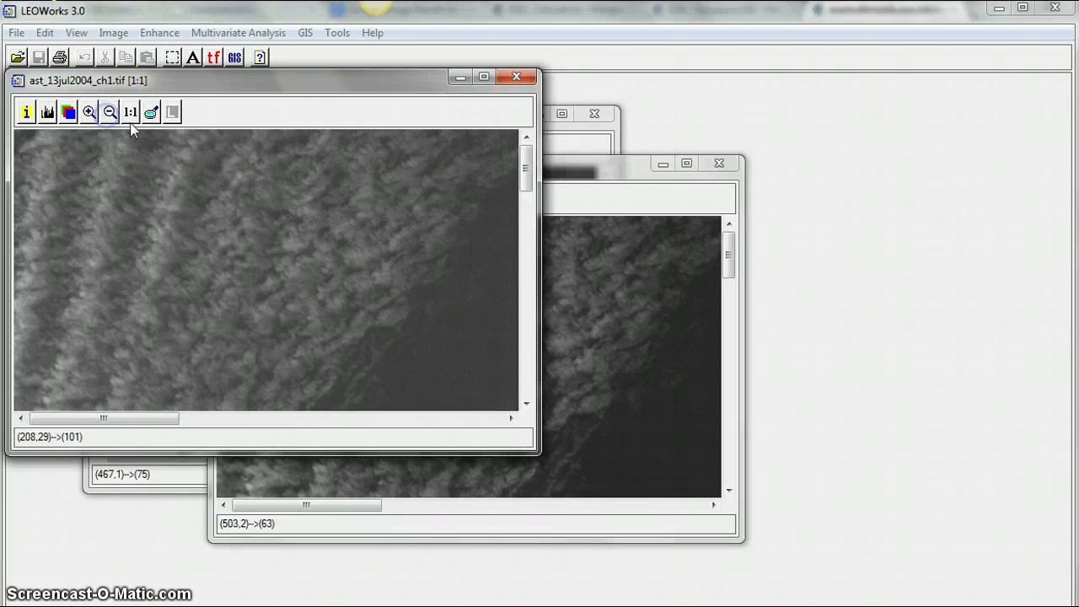
pyautogui.click(285, 293)
pyautogui.click(286, 294)
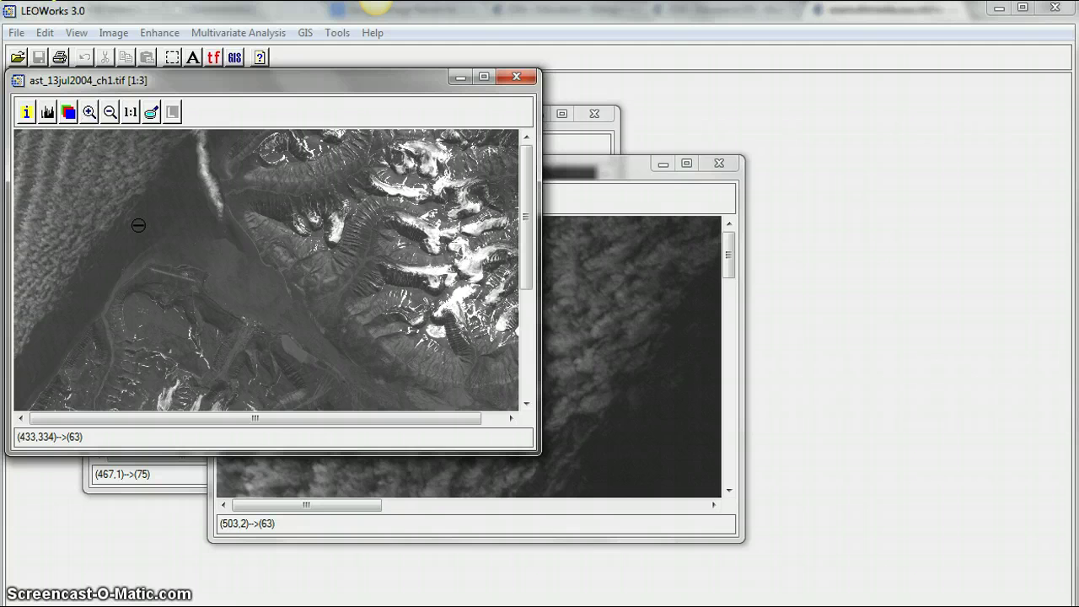
pyautogui.click(26, 113)
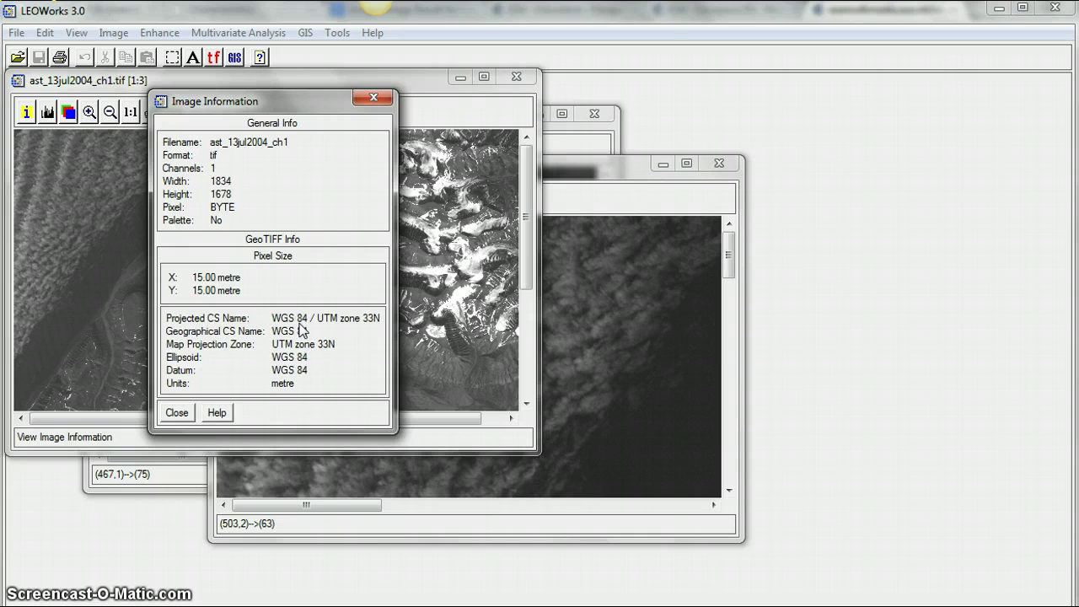
pyautogui.click(177, 413)
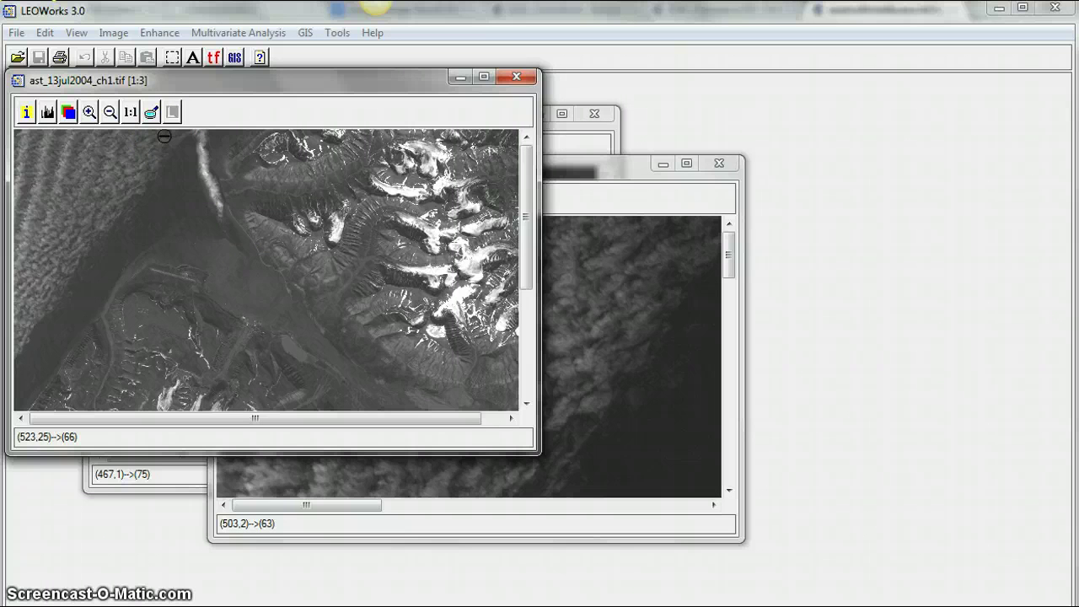
# Step: Apply Interactive Stretching to the ch1 image with the input histogram minimum raised to 57, just below the main peak
pyautogui.click(160, 33)
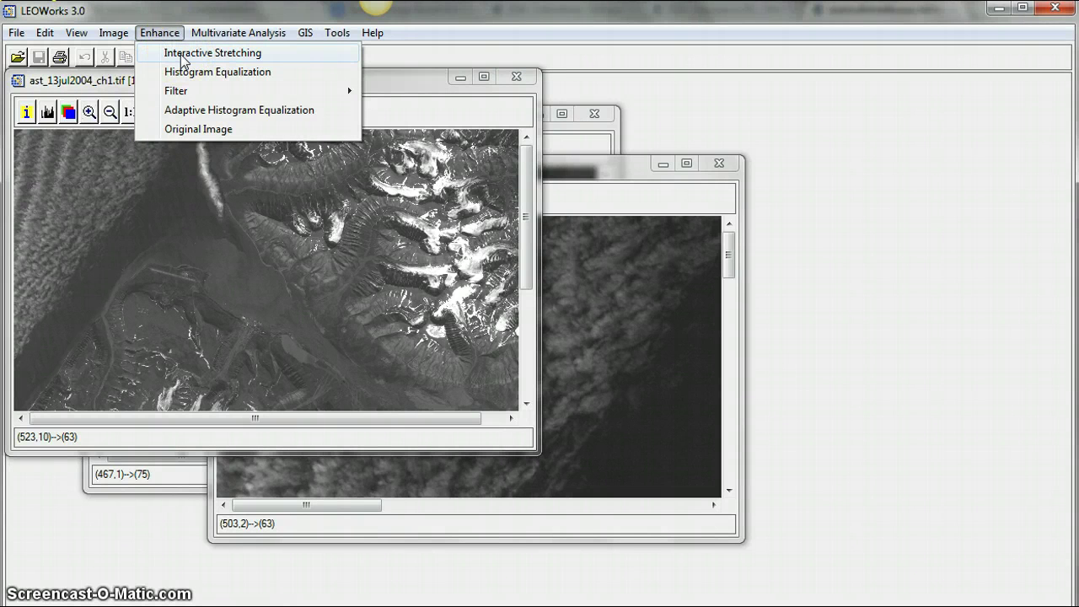
pyautogui.click(181, 53)
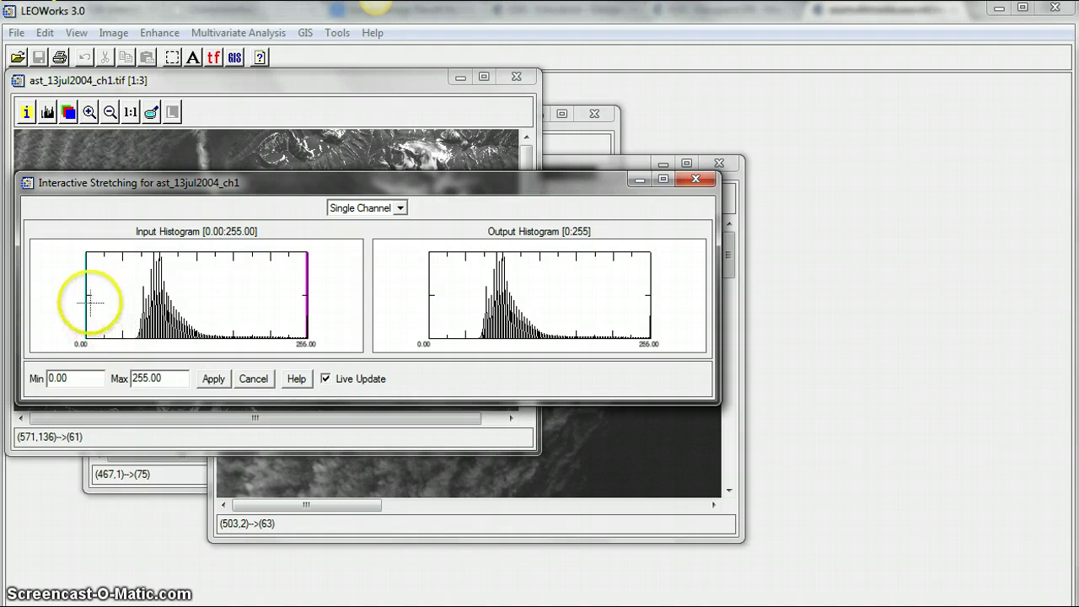
pyautogui.moveTo(86, 301); pyautogui.dragTo(135, 309)
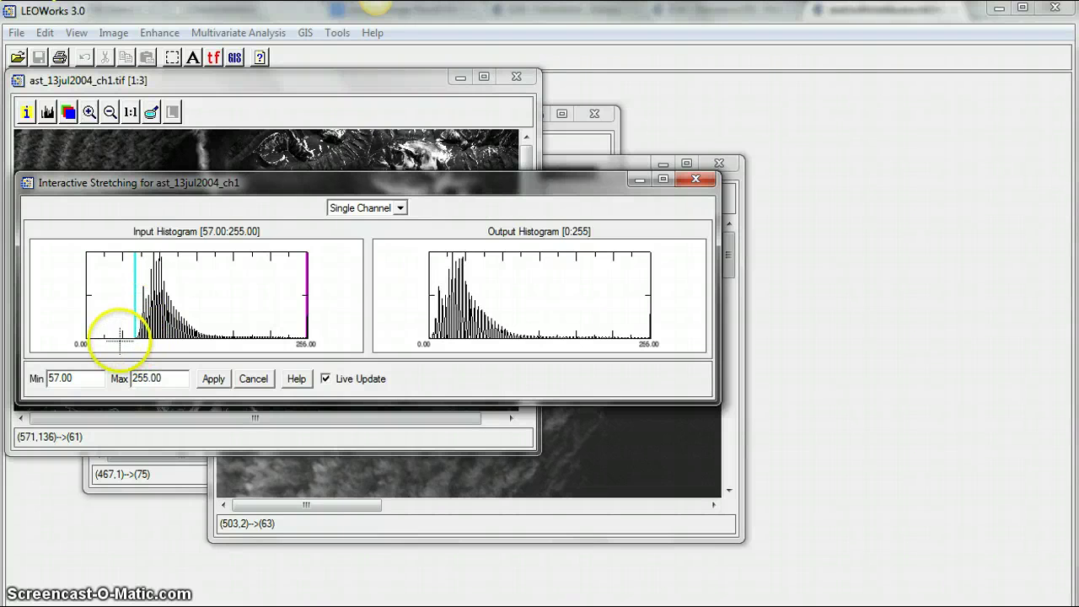
pyautogui.click(213, 378)
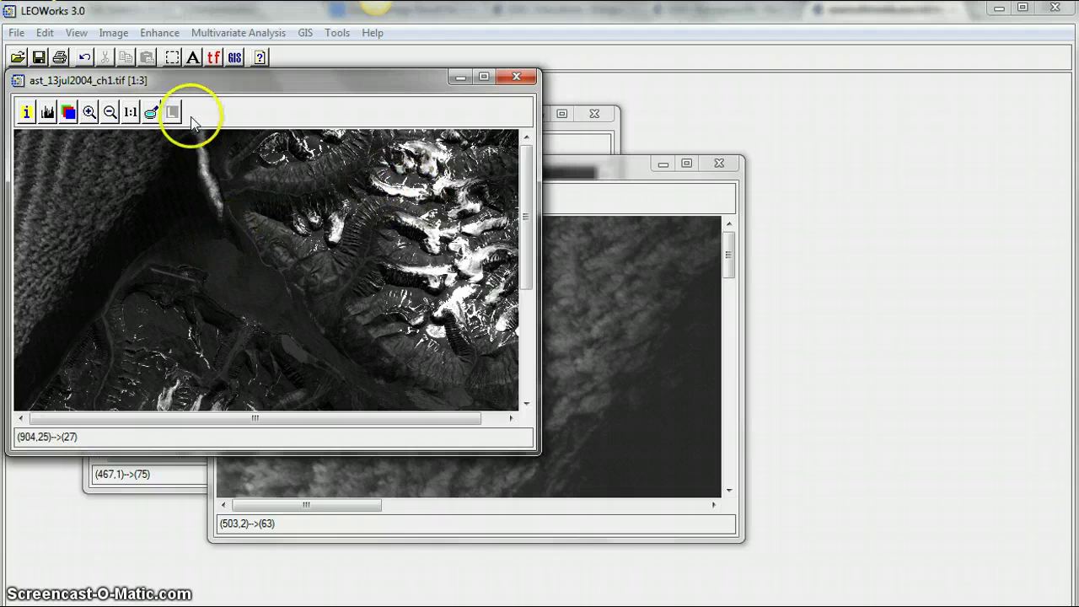
# Step: Apply Interactive Stretching to the ch2 image with the input histogram minimum raised to 41
pyautogui.click(607, 145)
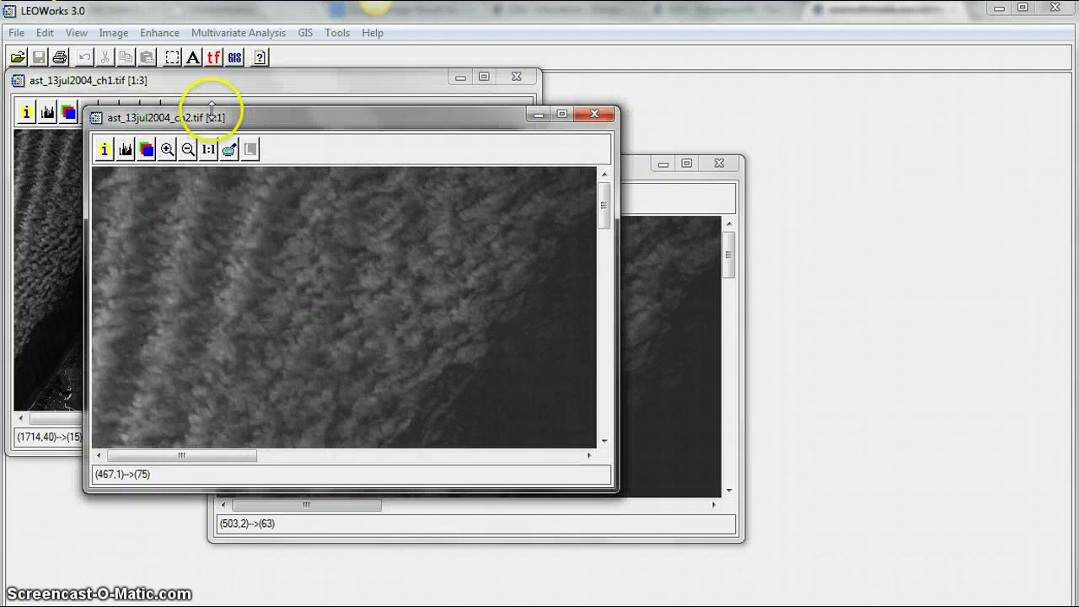
pyautogui.click(160, 32)
pyautogui.click(174, 53)
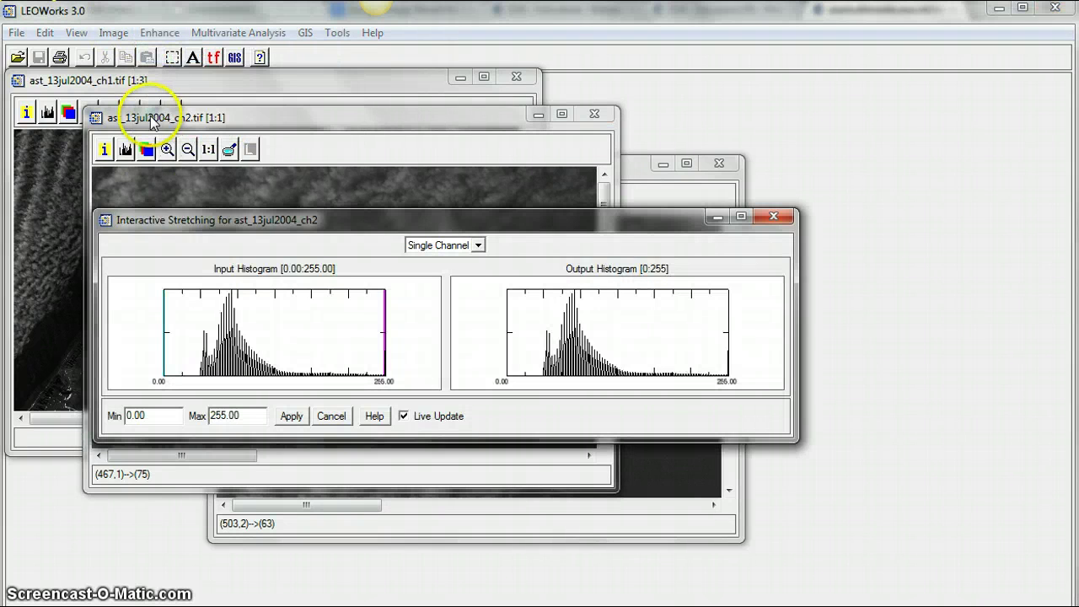
pyautogui.moveTo(169, 326); pyautogui.dragTo(199, 338)
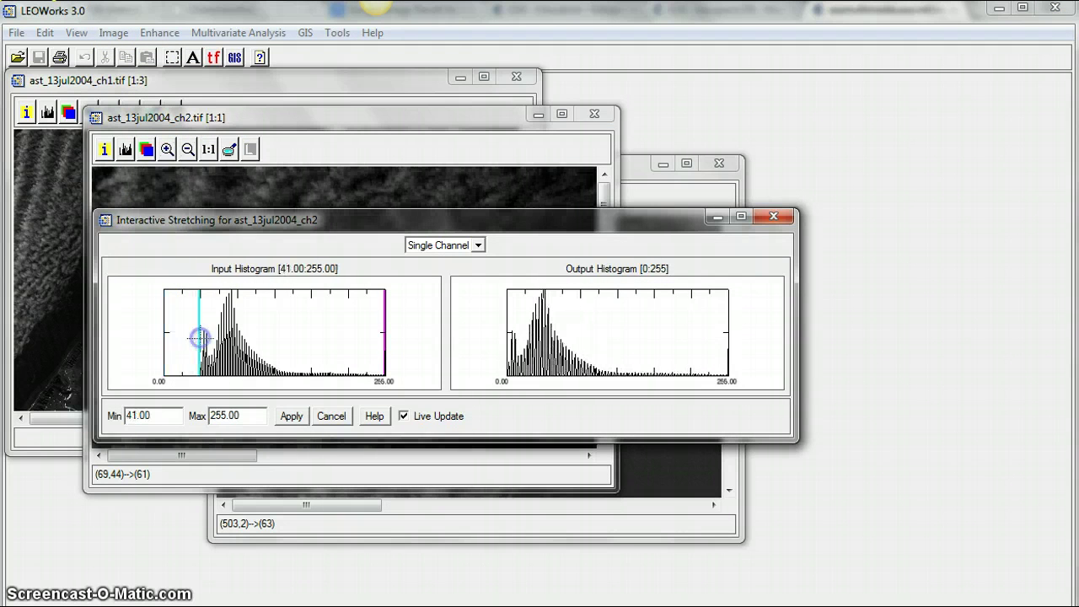
pyautogui.click(290, 416)
# Step: Apply Interactive Stretching to the ch3 image with the input histogram minimum raised to 35
pyautogui.click(656, 354)
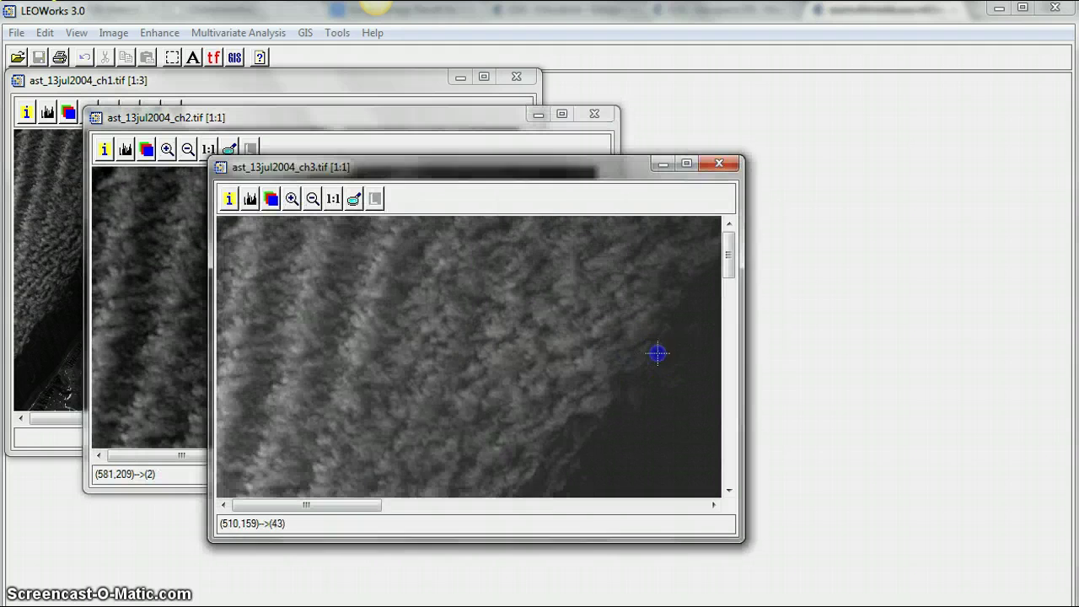
pyautogui.click(159, 32)
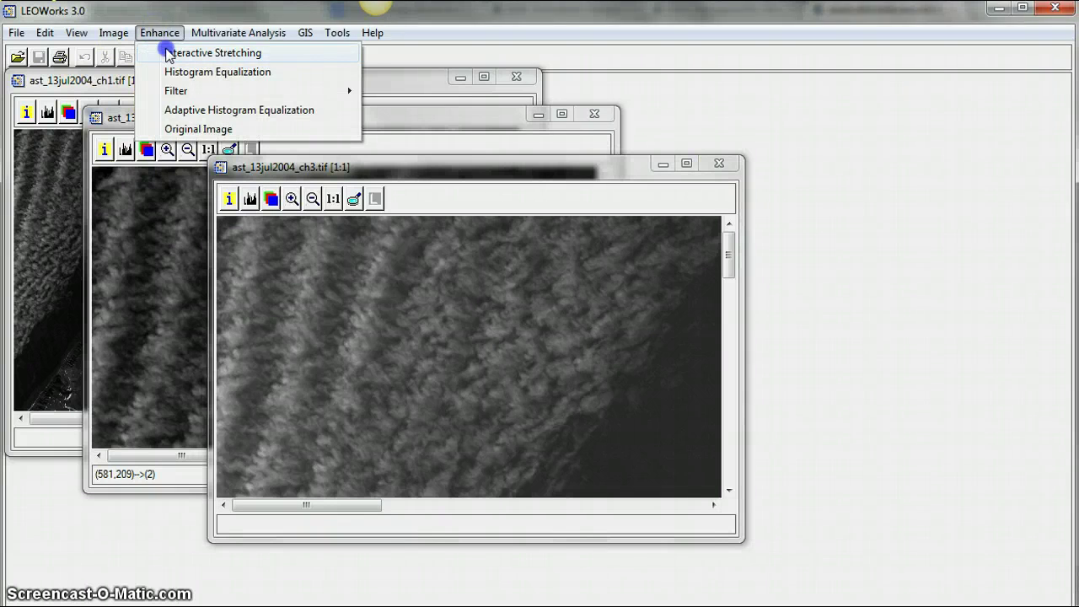
pyautogui.click(167, 47)
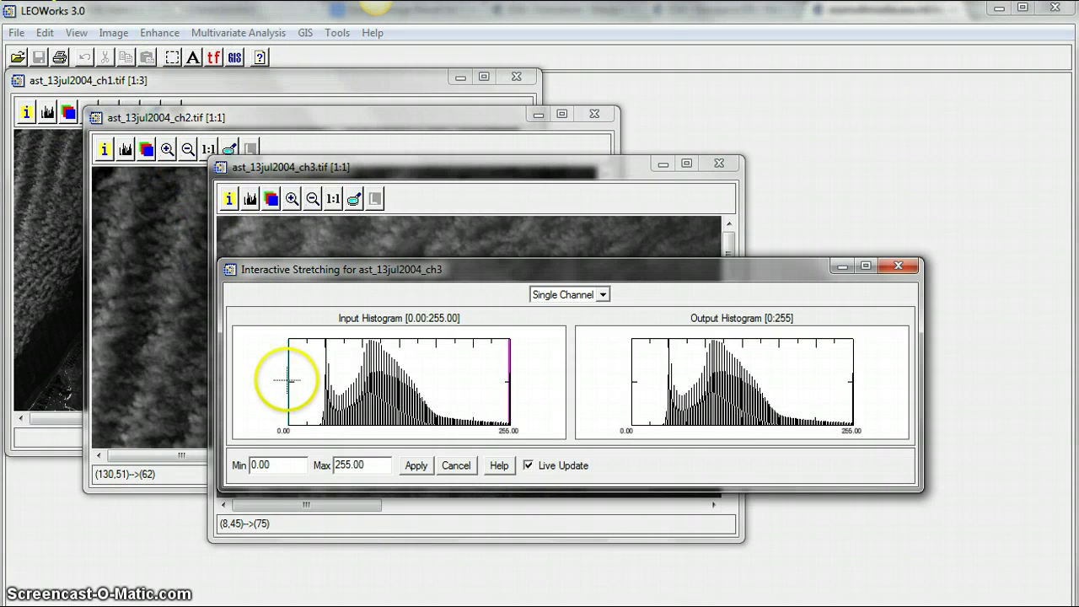
pyautogui.moveTo(288, 381); pyautogui.dragTo(319, 392)
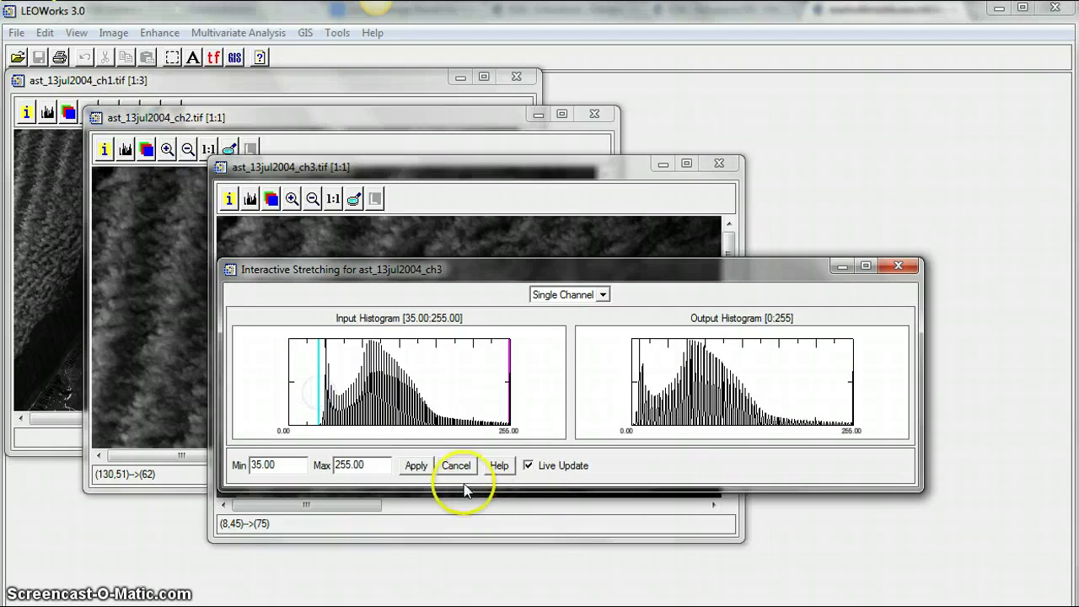
pyautogui.click(416, 466)
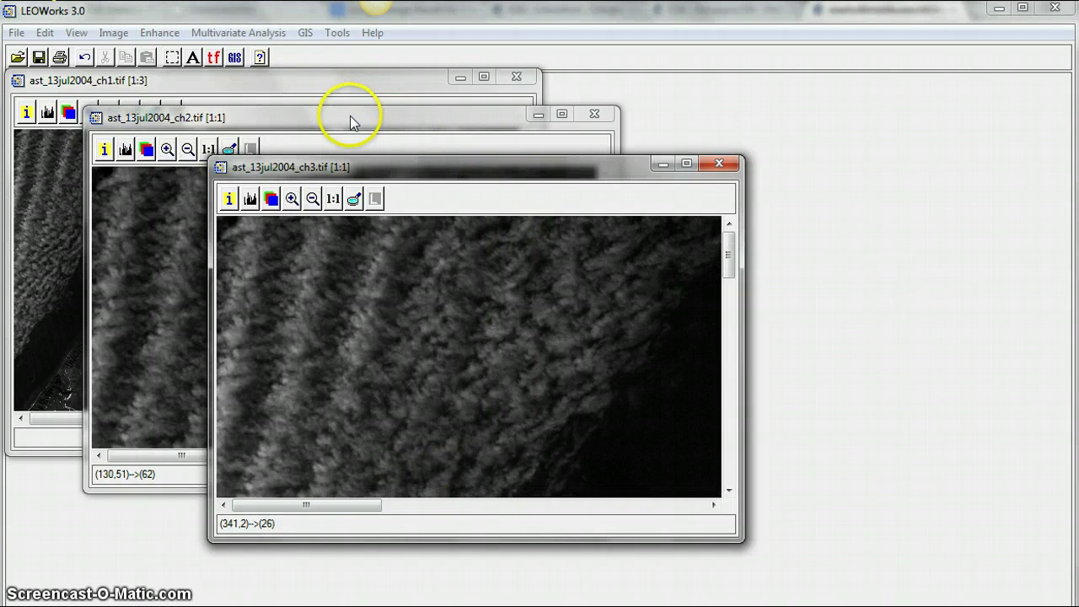
# Step: Examine the stretched ch1 image at several zoom levels, enlarging its window to inspect the whole scene and the glaciers south of the fjord
pyautogui.click(317, 80)
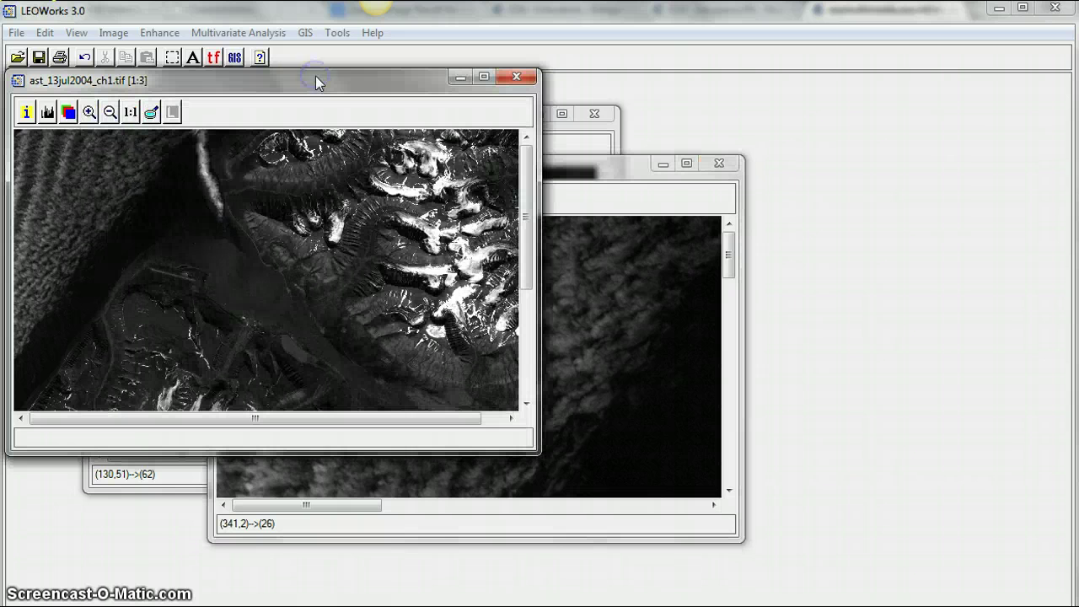
pyautogui.click(90, 112)
pyautogui.click(241, 259)
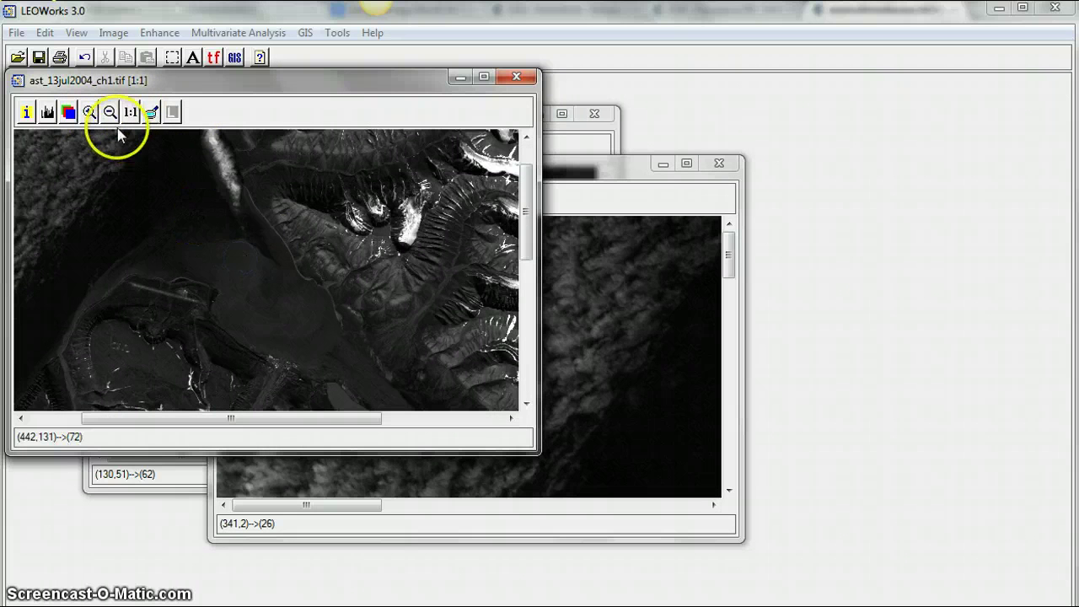
pyautogui.click(110, 112)
pyautogui.click(308, 265)
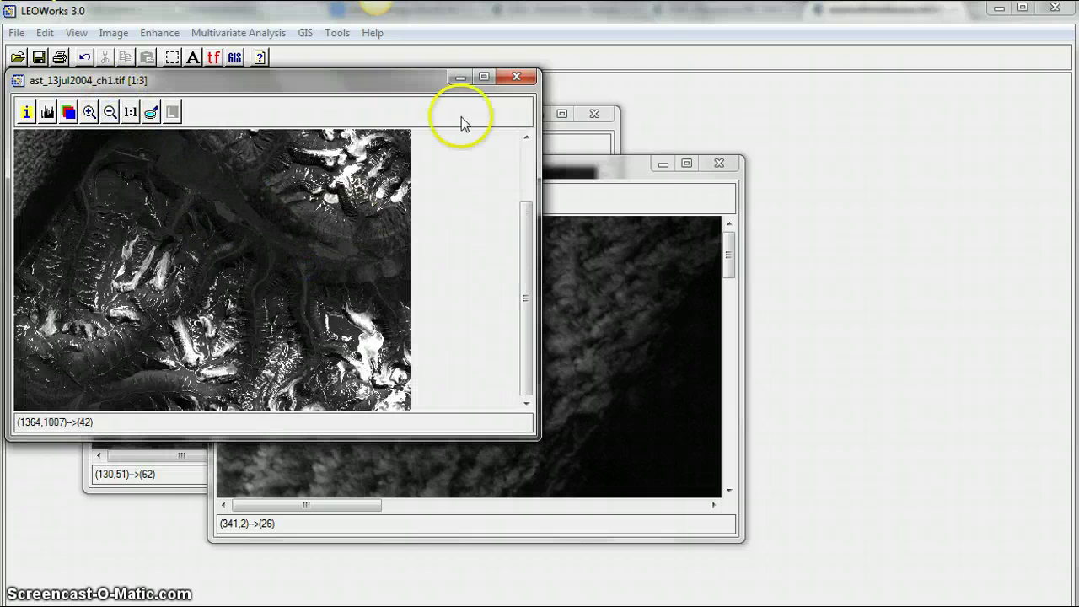
pyautogui.click(486, 77)
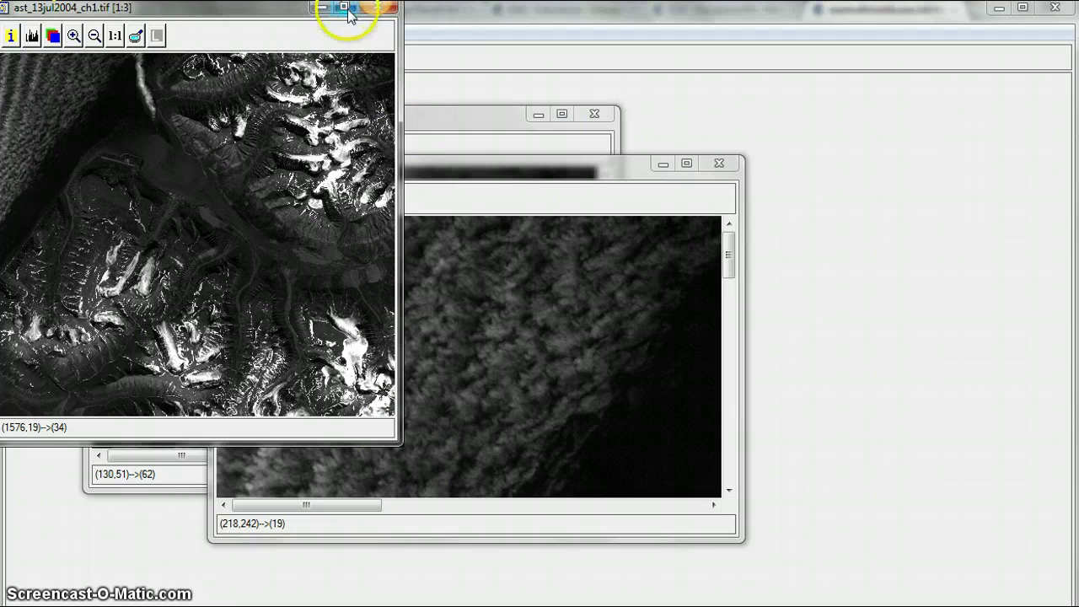
pyautogui.click(73, 35)
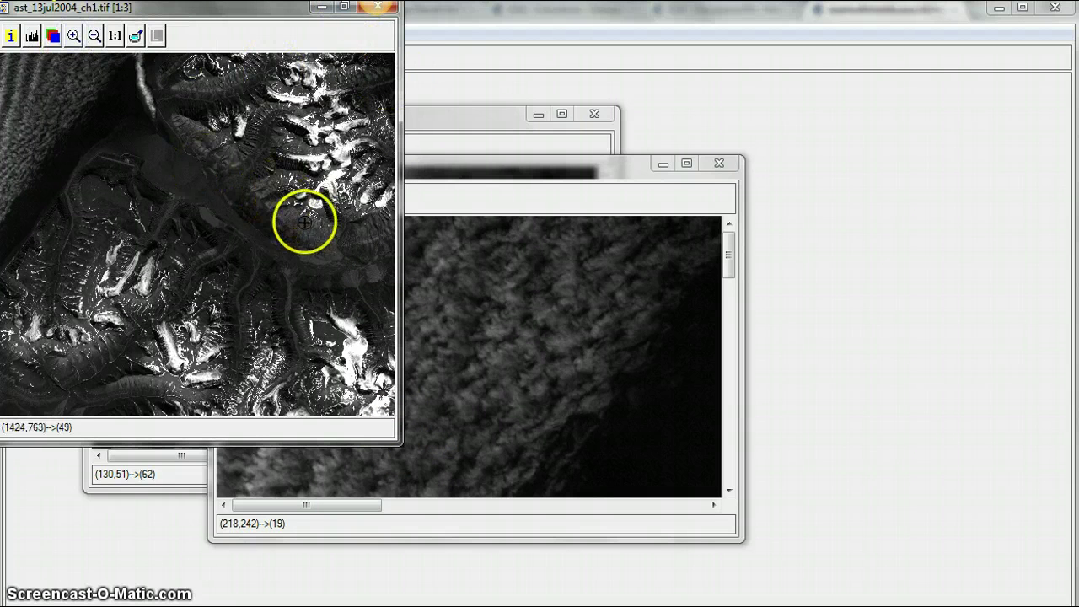
pyautogui.click(141, 286)
pyautogui.click(192, 248)
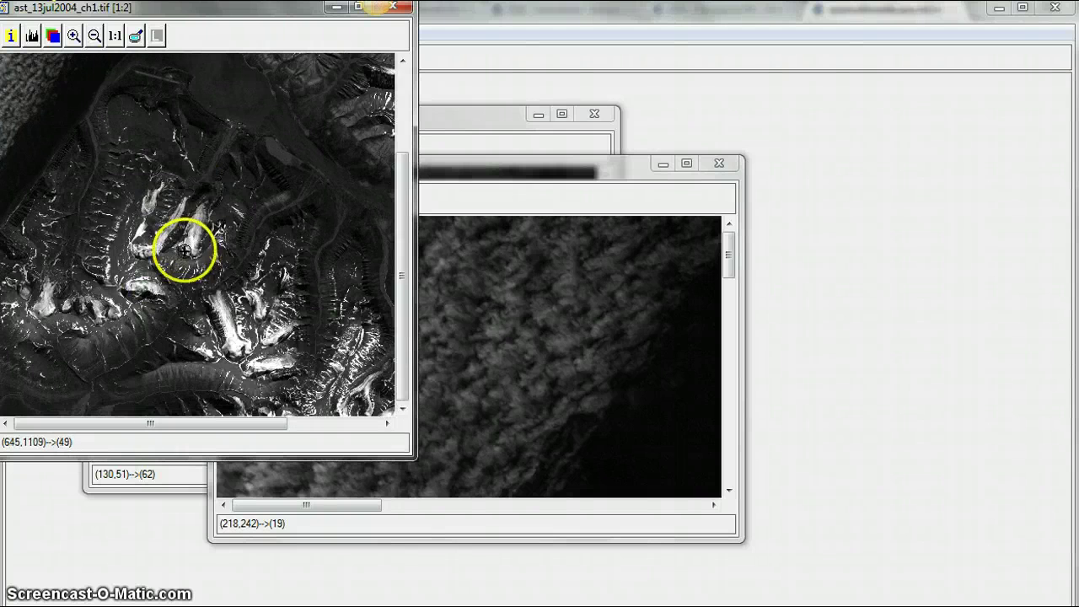
# Step: Zoom in on the glaciers in the ch1 image and open the Measurement tool for it with meters as the unit
pyautogui.click(174, 238)
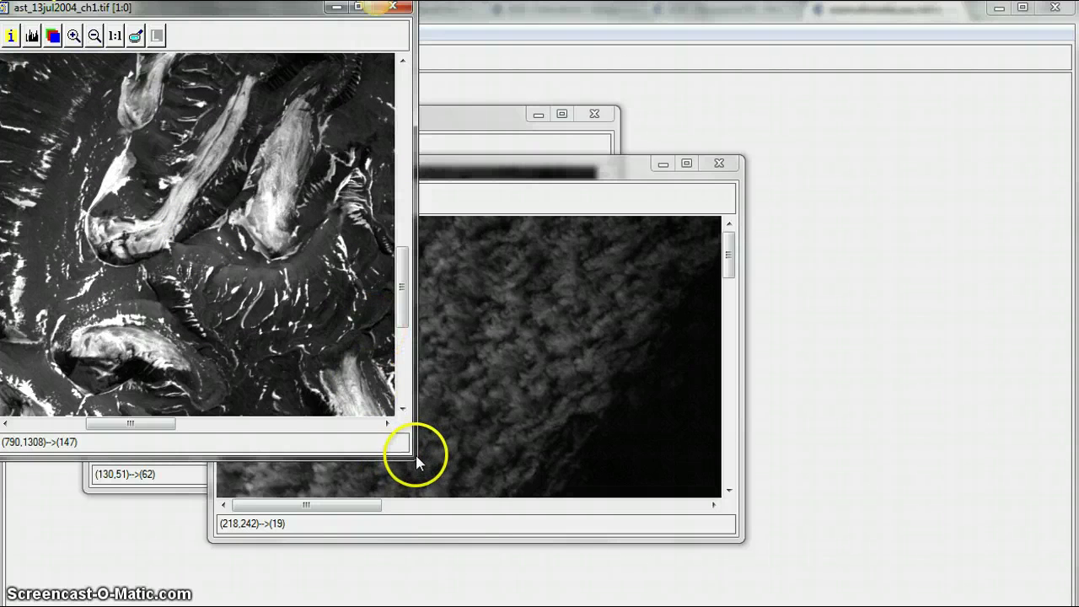
pyautogui.moveTo(163, 17); pyautogui.dragTo(299, 76)
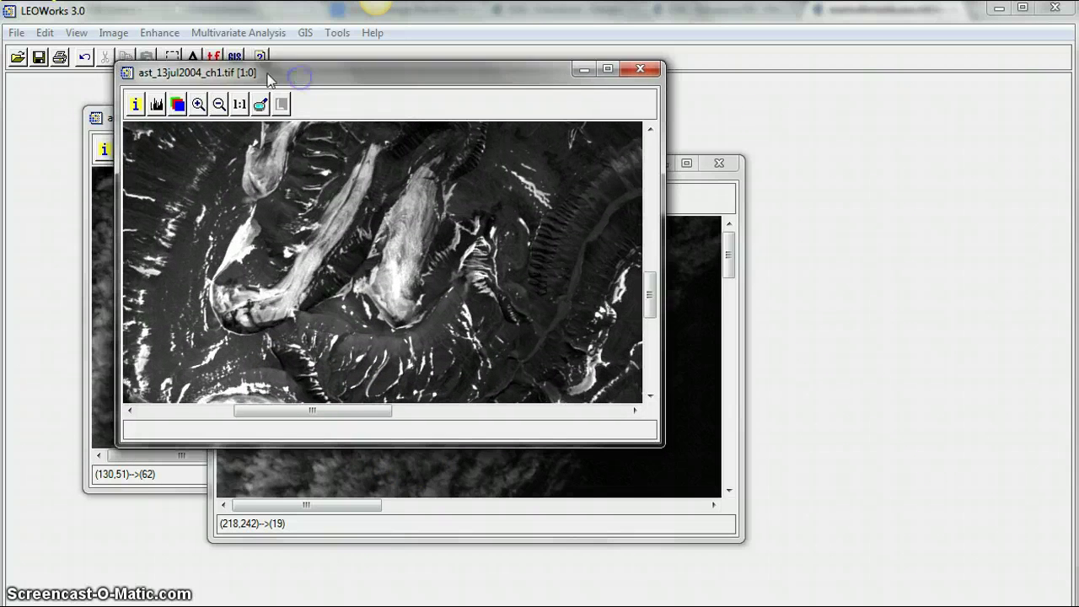
pyautogui.click(112, 33)
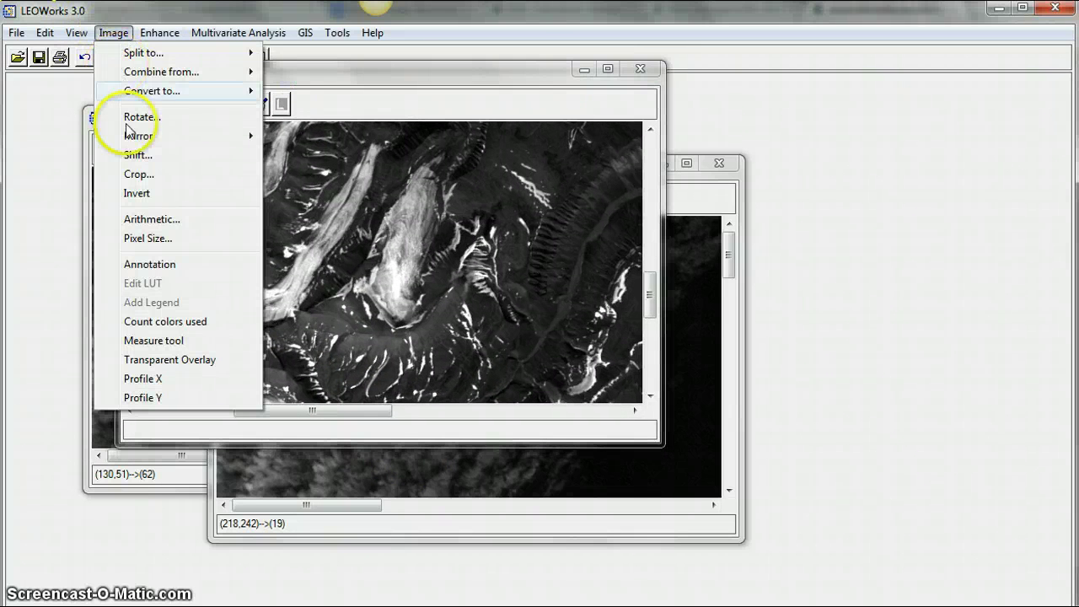
pyautogui.click(141, 344)
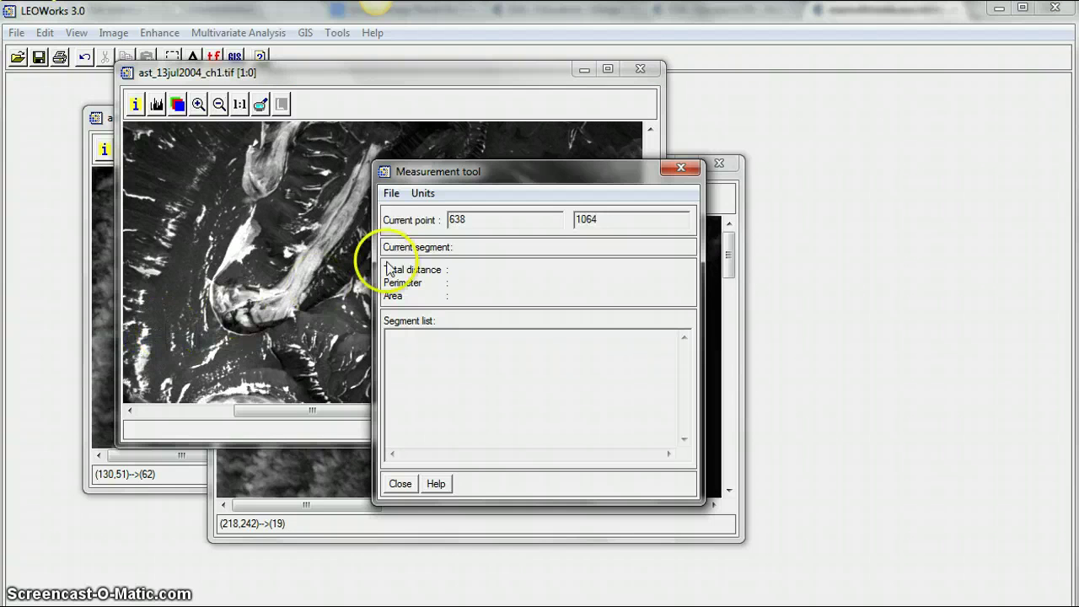
pyautogui.click(424, 194)
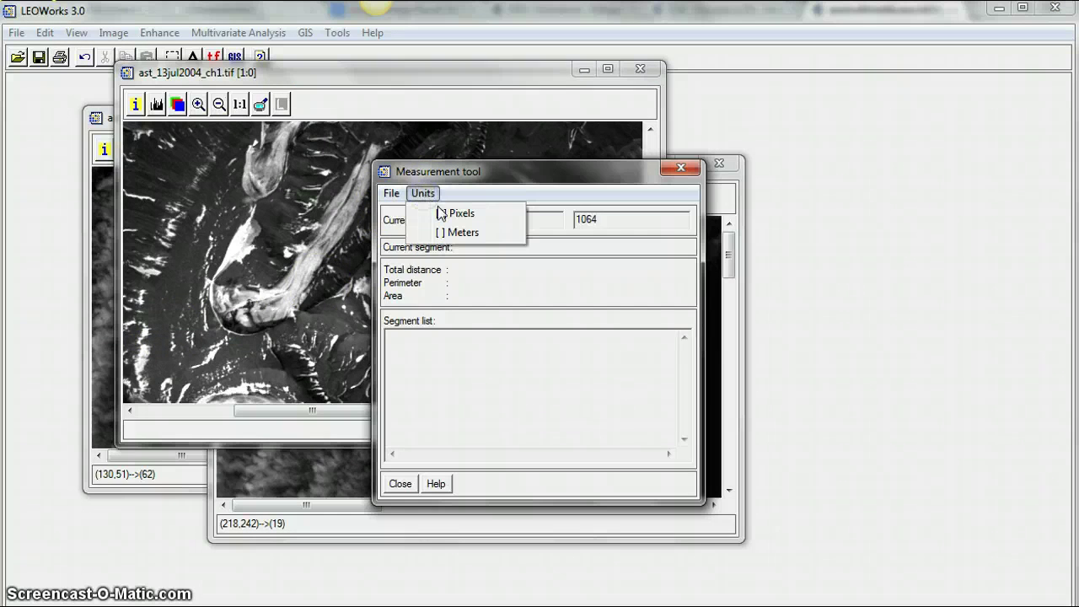
pyautogui.click(445, 231)
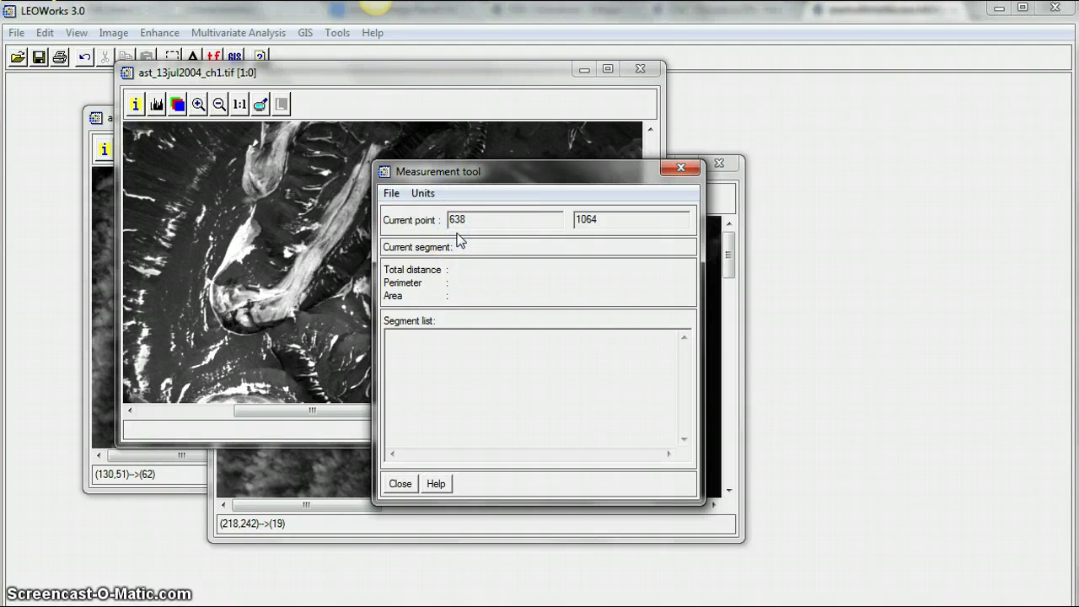
pyautogui.moveTo(512, 173); pyautogui.dragTo(725, 167)
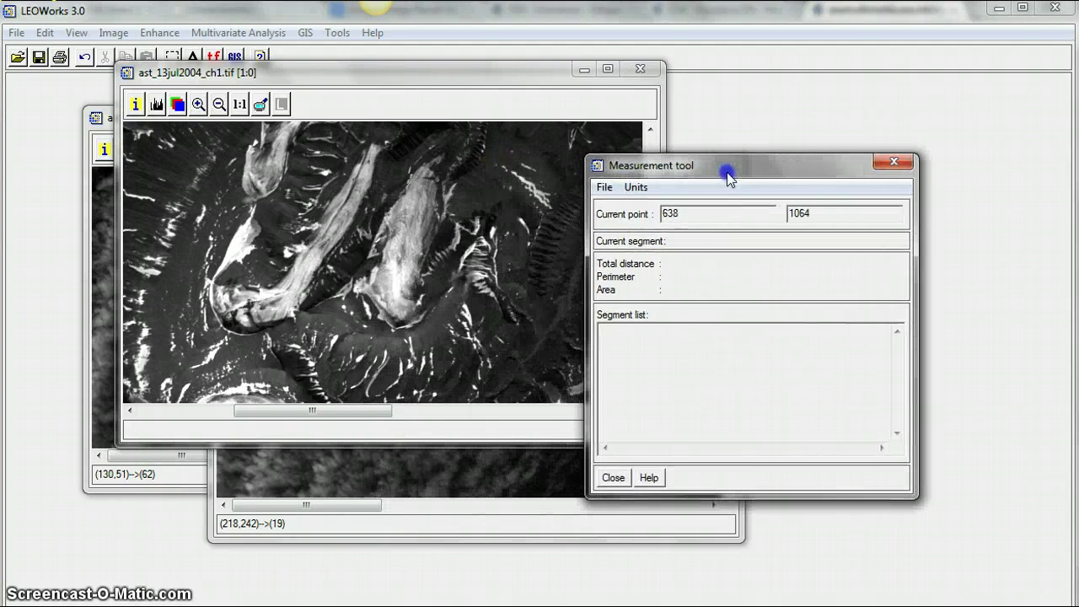
pyautogui.click(552, 219)
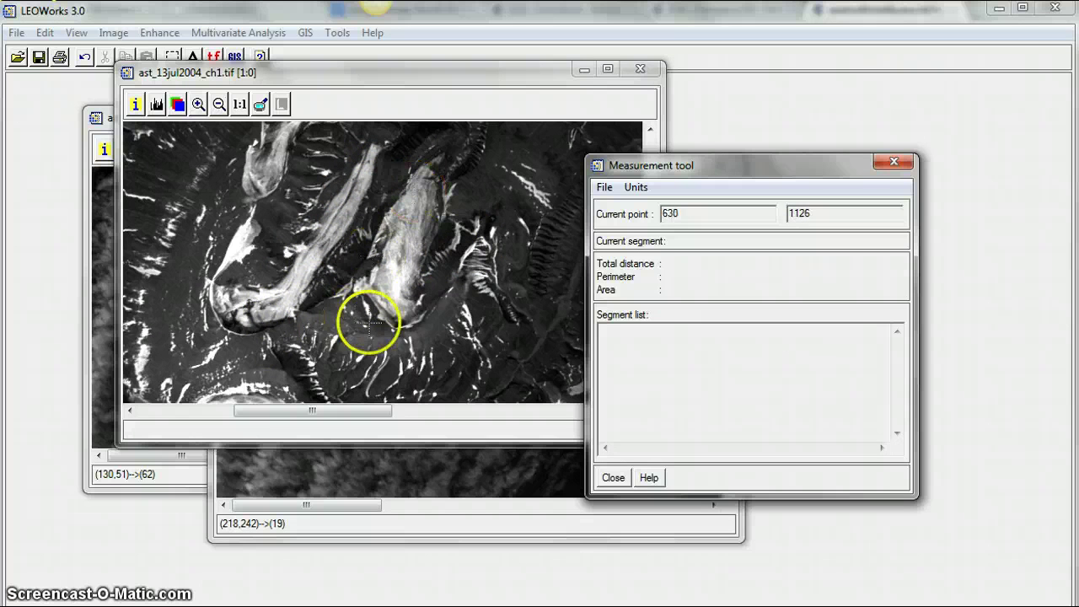
# Step: Measure the wide glacier in the middle of the ch1 view by tracing its outline point by point around its edge
pyautogui.click(421, 166)
pyautogui.click(407, 186)
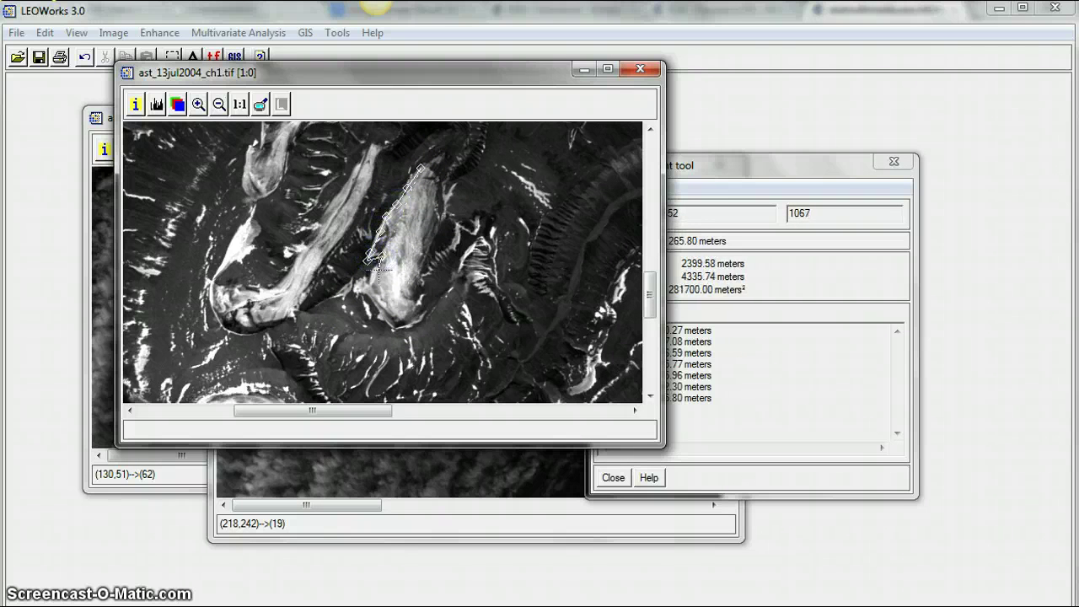
pyautogui.click(369, 268)
pyautogui.click(370, 271)
pyautogui.click(368, 275)
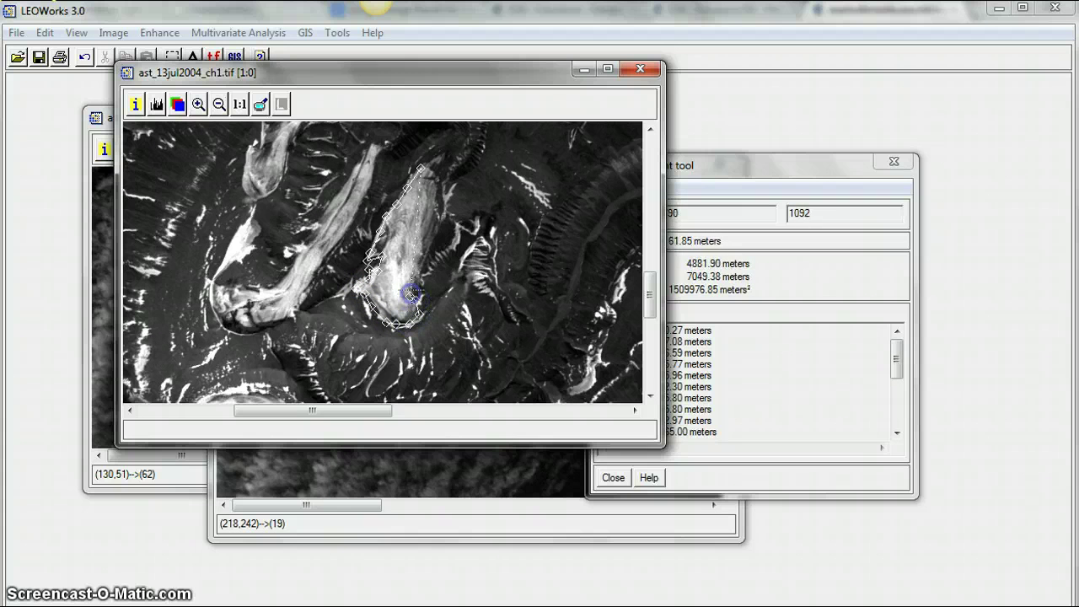
pyautogui.click(443, 204)
pyautogui.click(436, 188)
pyautogui.click(435, 173)
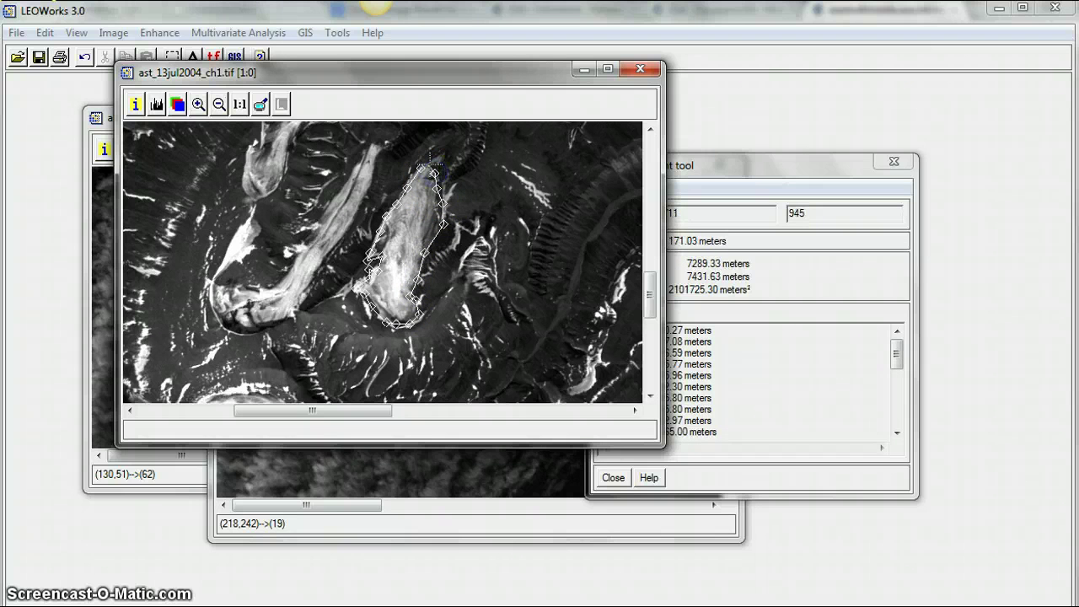
pyautogui.click(440, 156)
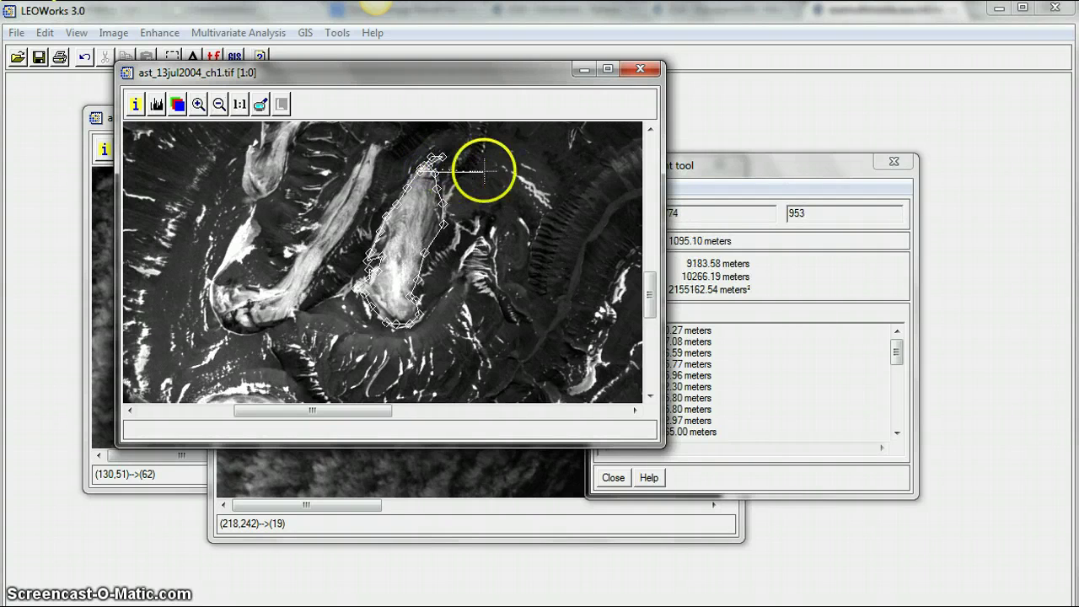
# Step: Read the glacier's distance, perimeter and area, check the segment list and the units, and close the Measurement tool
pyautogui.click(734, 169)
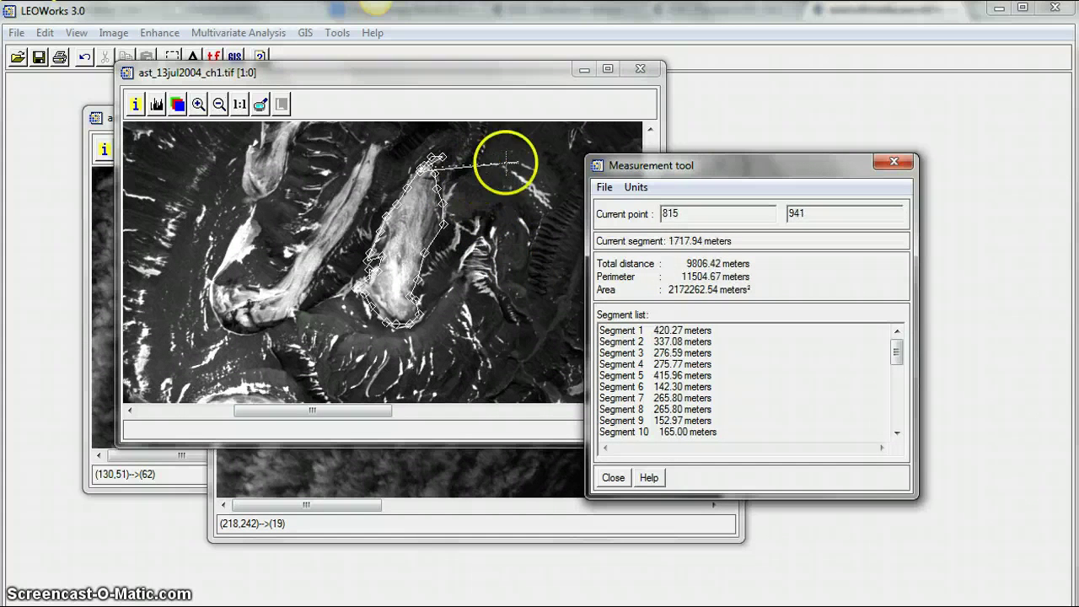
pyautogui.click(545, 159)
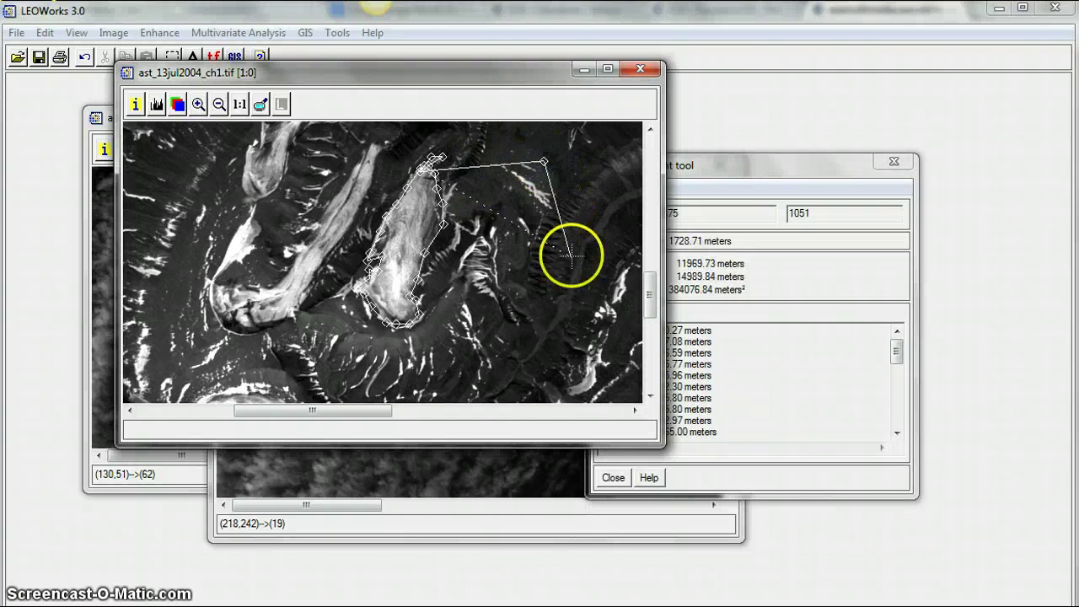
pyautogui.click(896, 433)
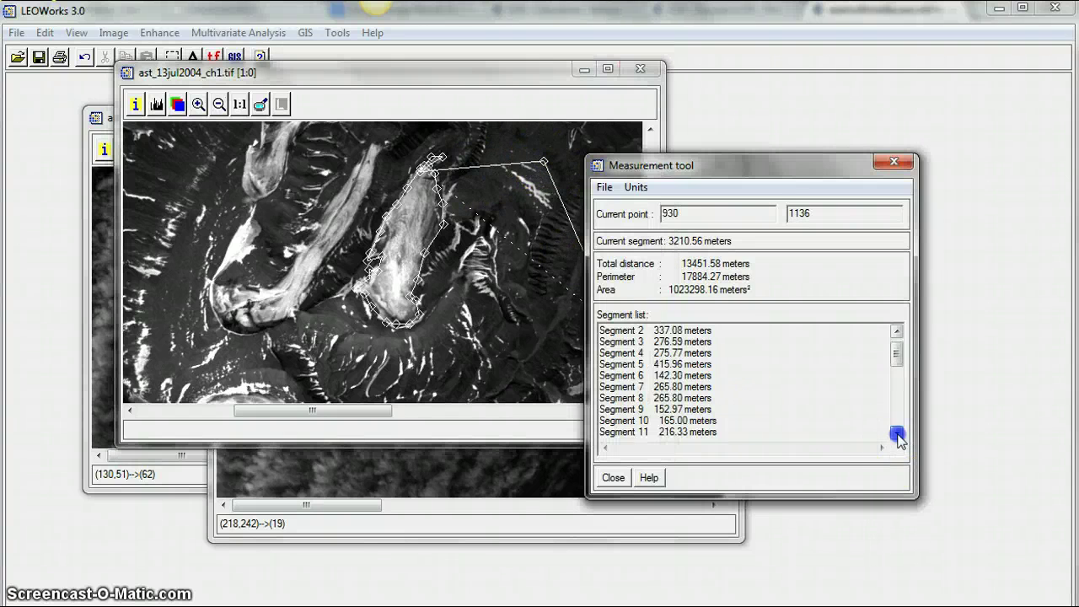
pyautogui.click(896, 433)
pyautogui.moveTo(896, 364); pyautogui.dragTo(904, 410)
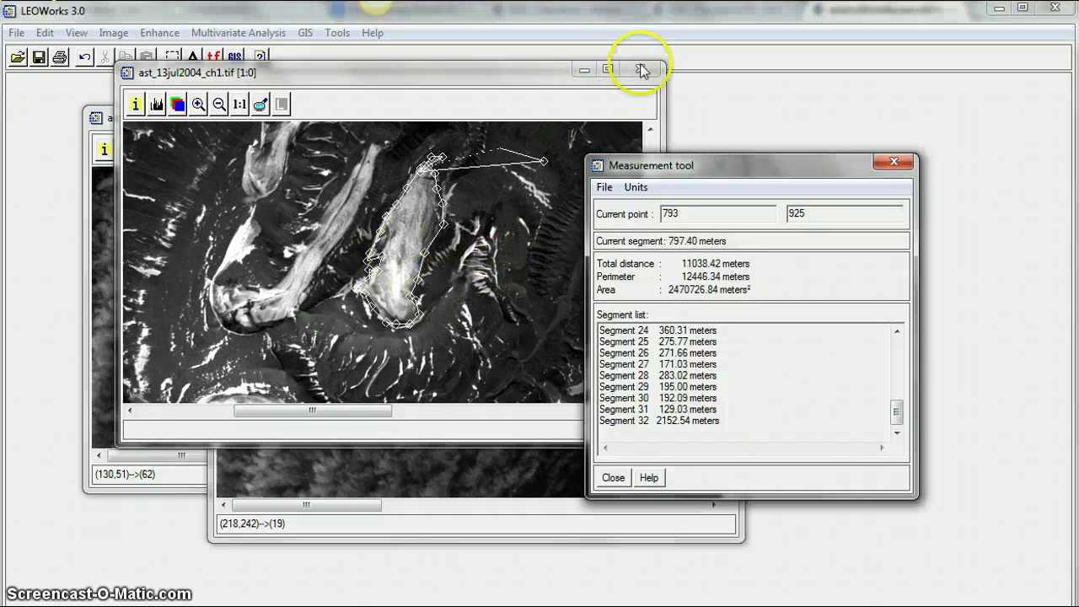
pyautogui.click(636, 189)
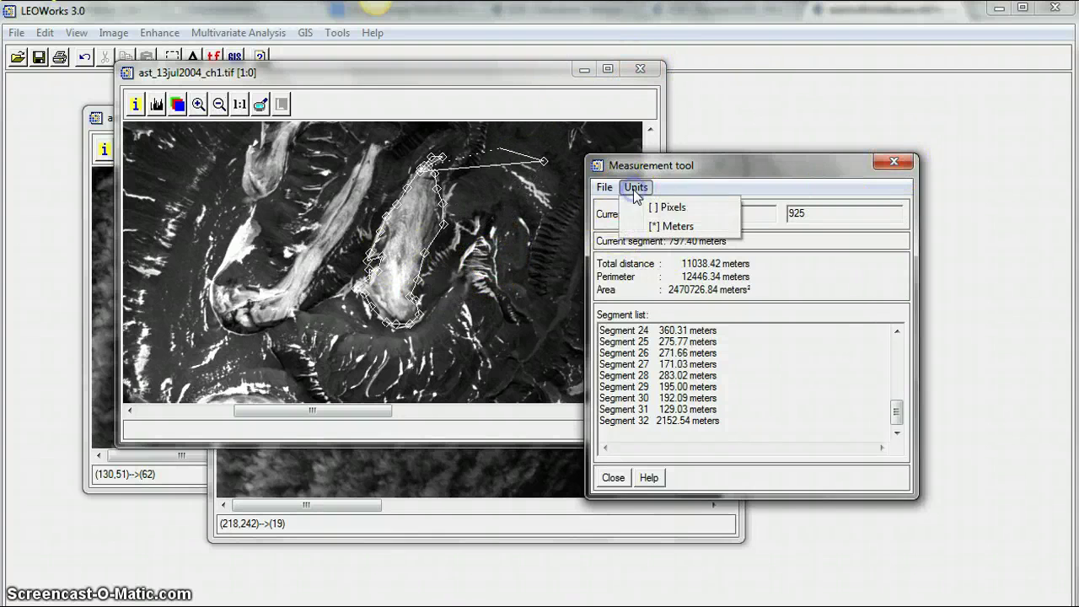
pyautogui.click(895, 163)
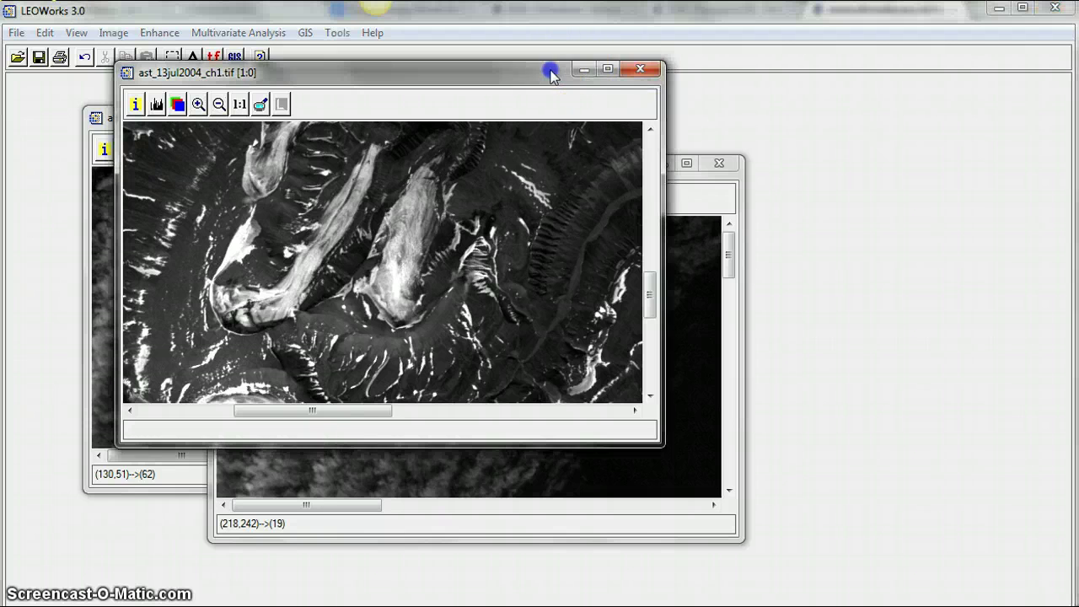
# Step: Compute an NDVI image with ast_13jul2004_ch3 as the infrared band and ast_13jul2004_ch2 as the red band
pyautogui.moveTo(553, 72); pyautogui.dragTo(793, 98)
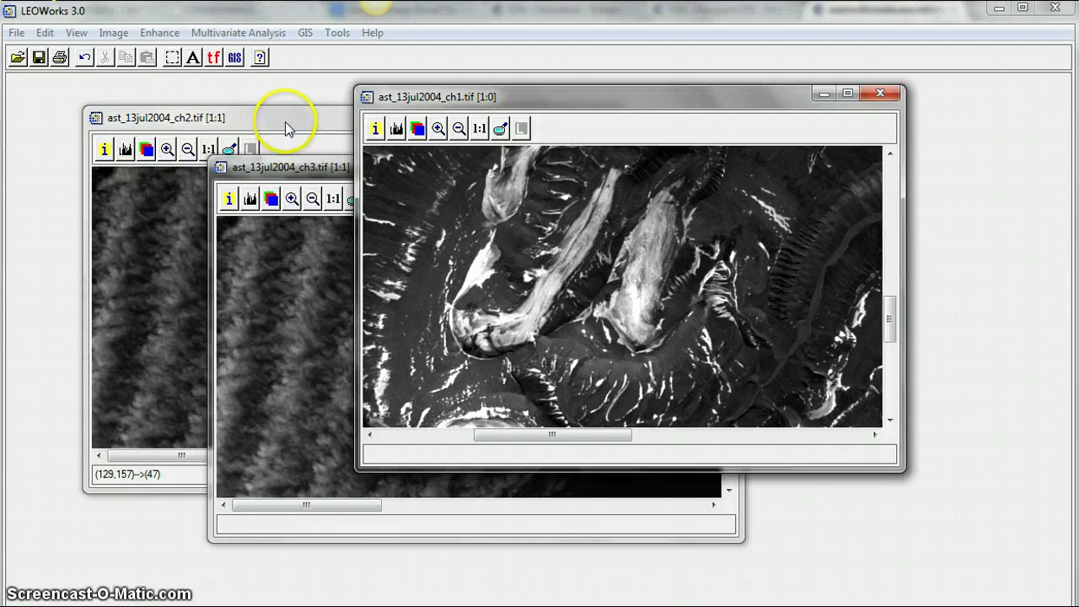
pyautogui.click(337, 34)
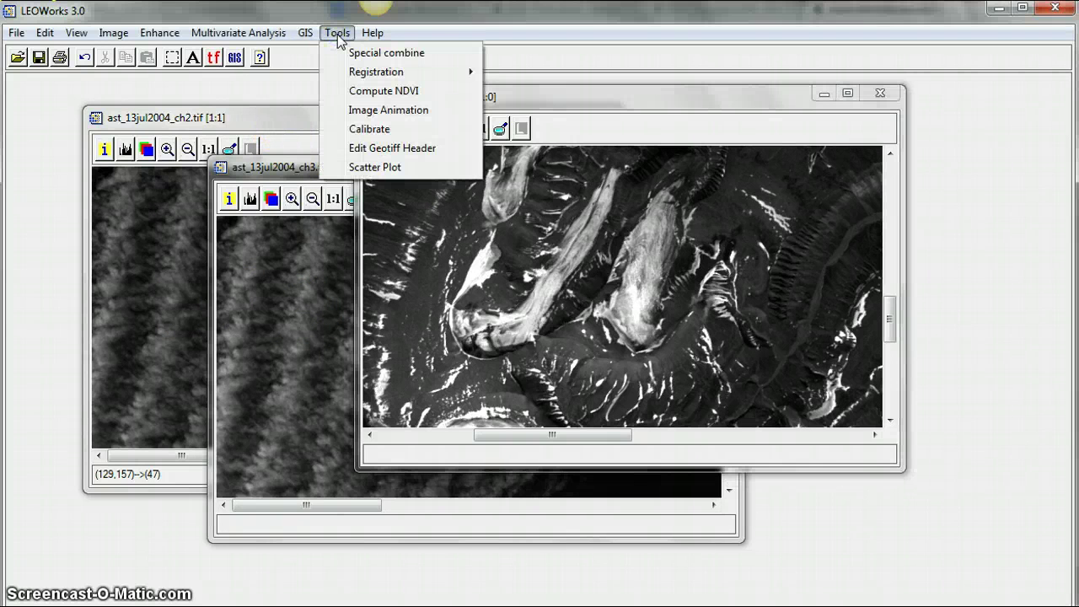
pyautogui.click(377, 92)
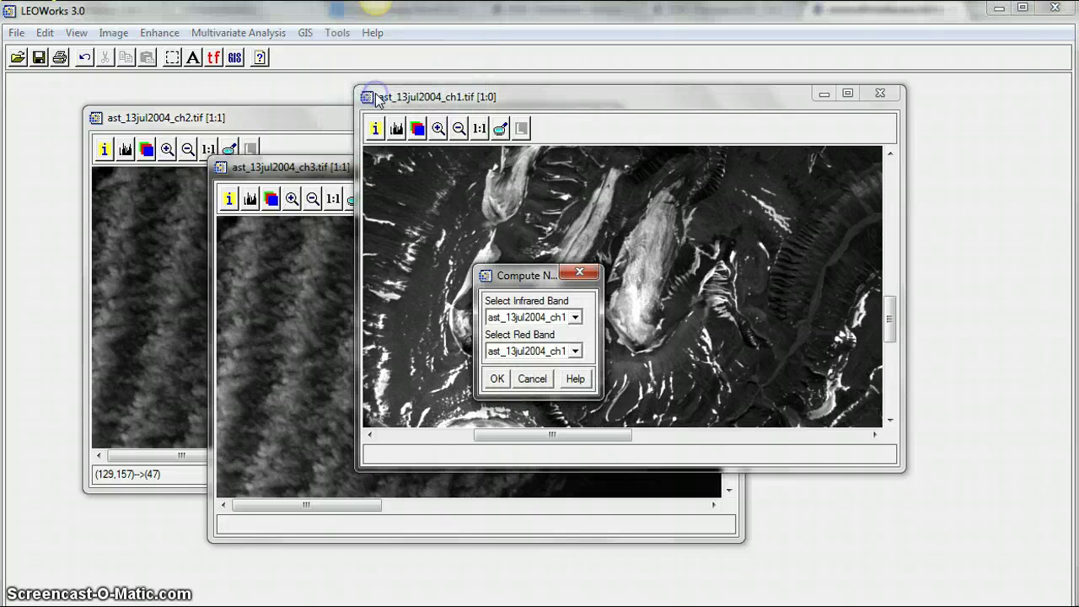
pyautogui.click(576, 318)
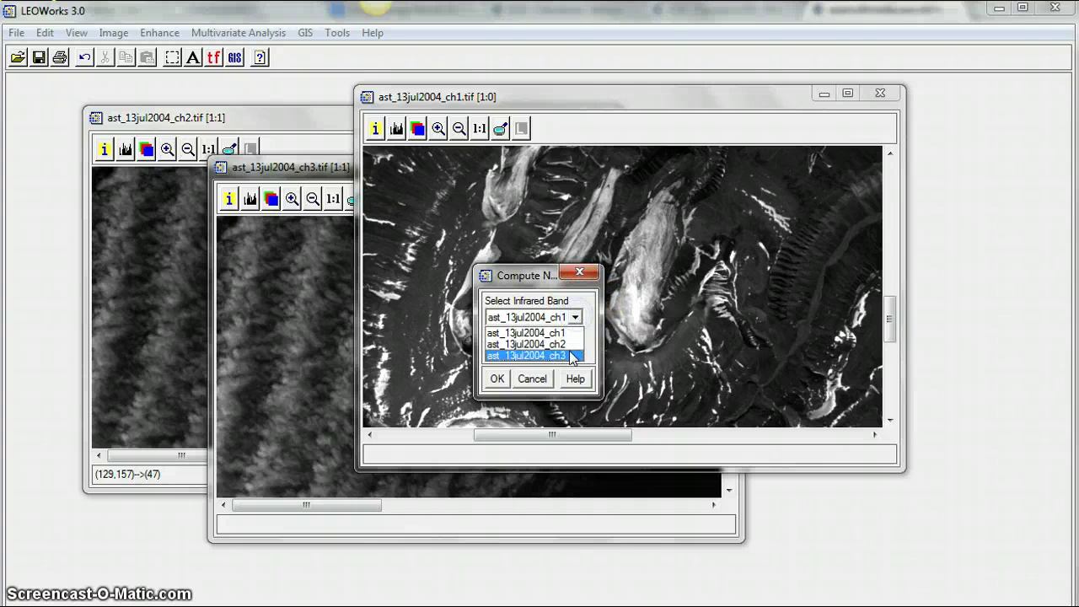
pyautogui.click(571, 354)
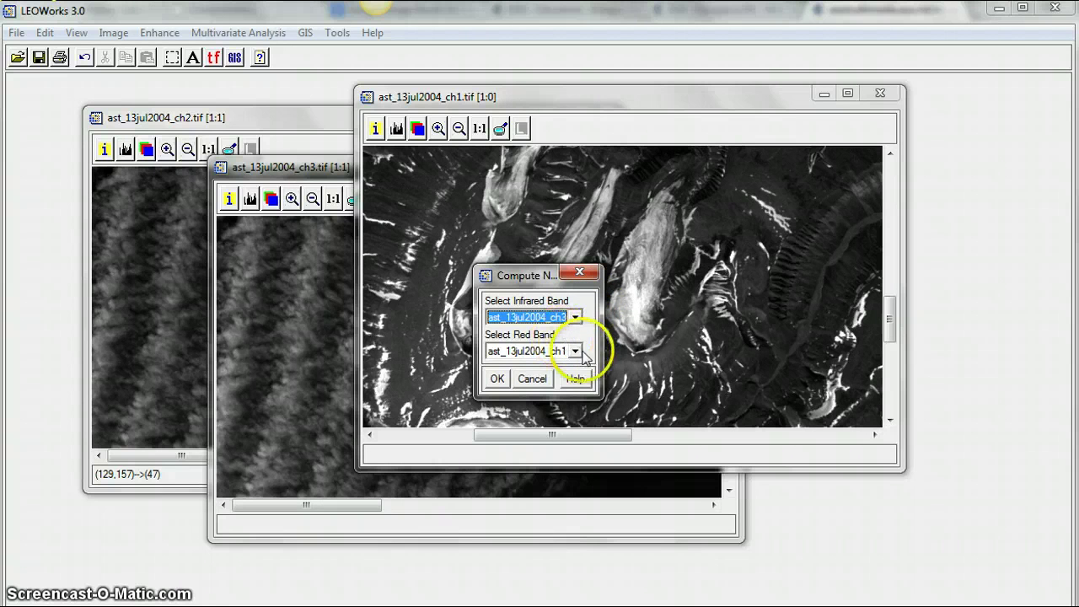
pyautogui.click(575, 350)
pyautogui.click(571, 379)
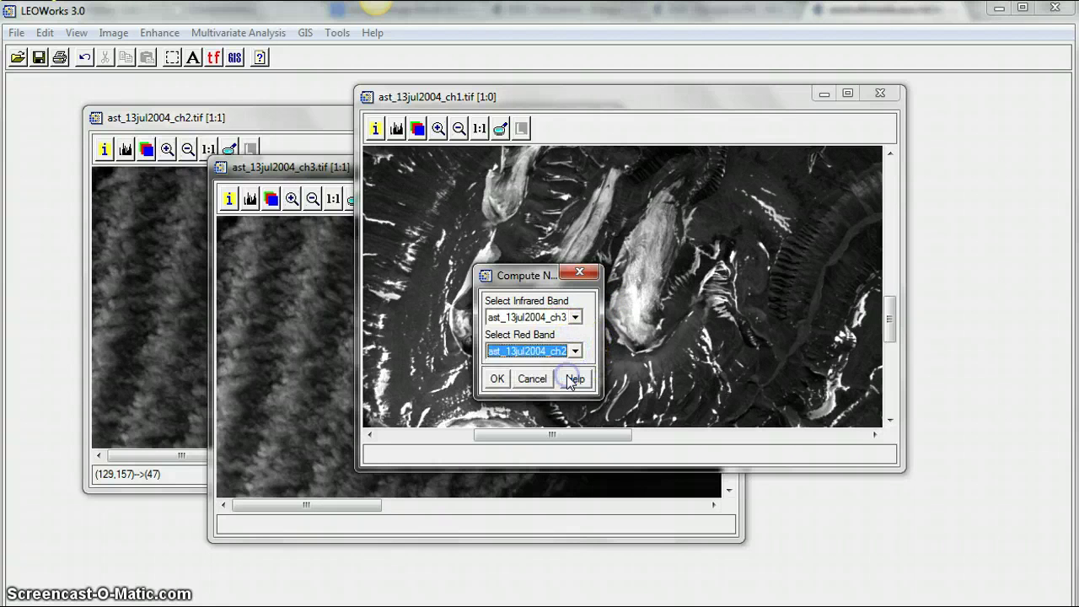
pyautogui.click(494, 381)
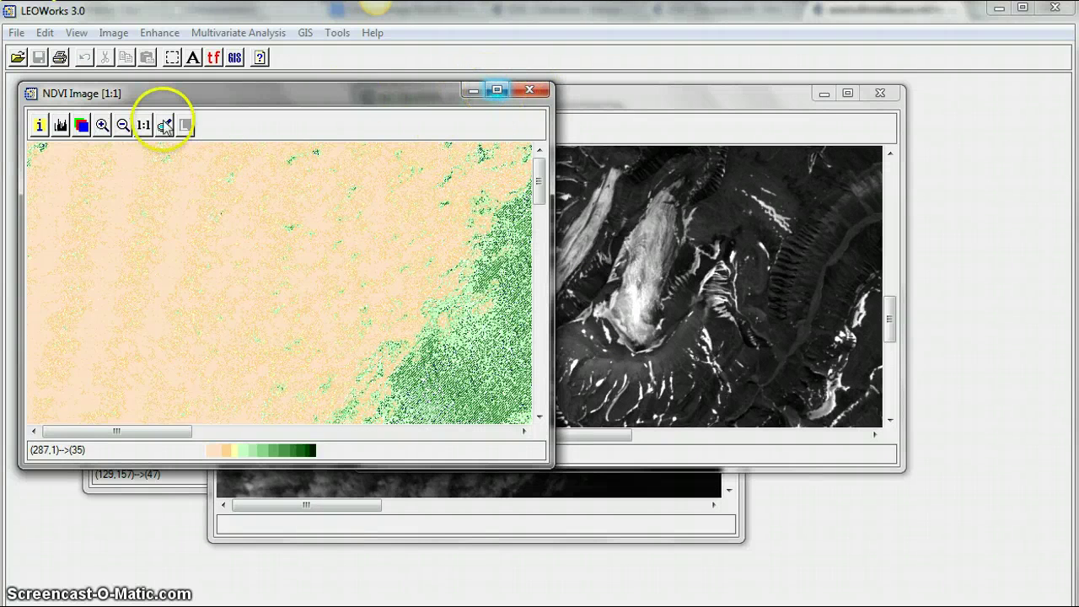
# Step: Examine the NDVI image at 1:3 scale, covering the fjord, the main valley and the vegetated slopes around it
pyautogui.click(123, 125)
pyautogui.click(316, 272)
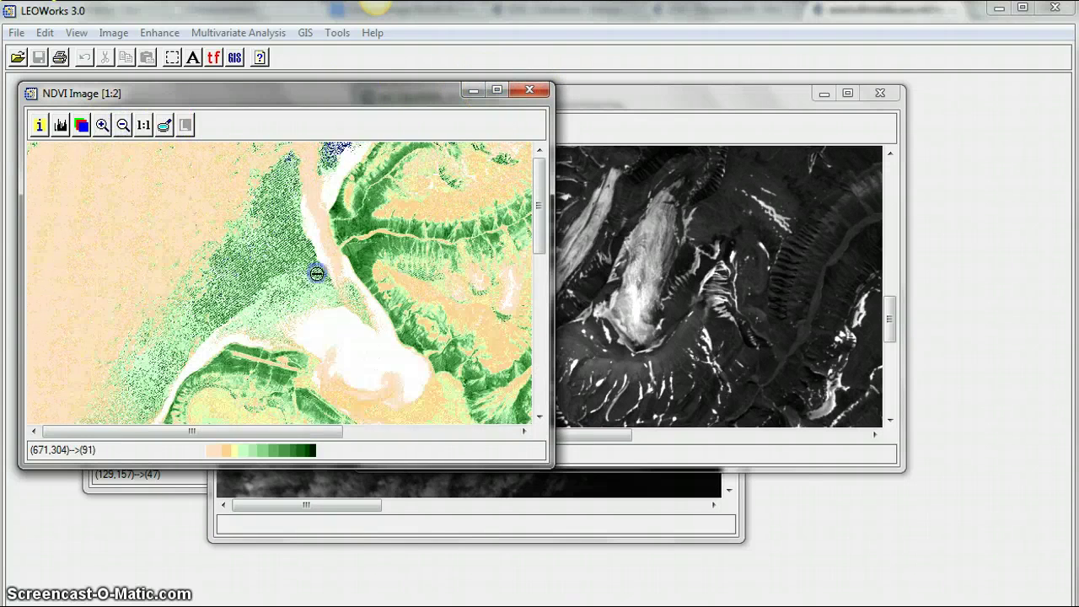
pyautogui.click(316, 273)
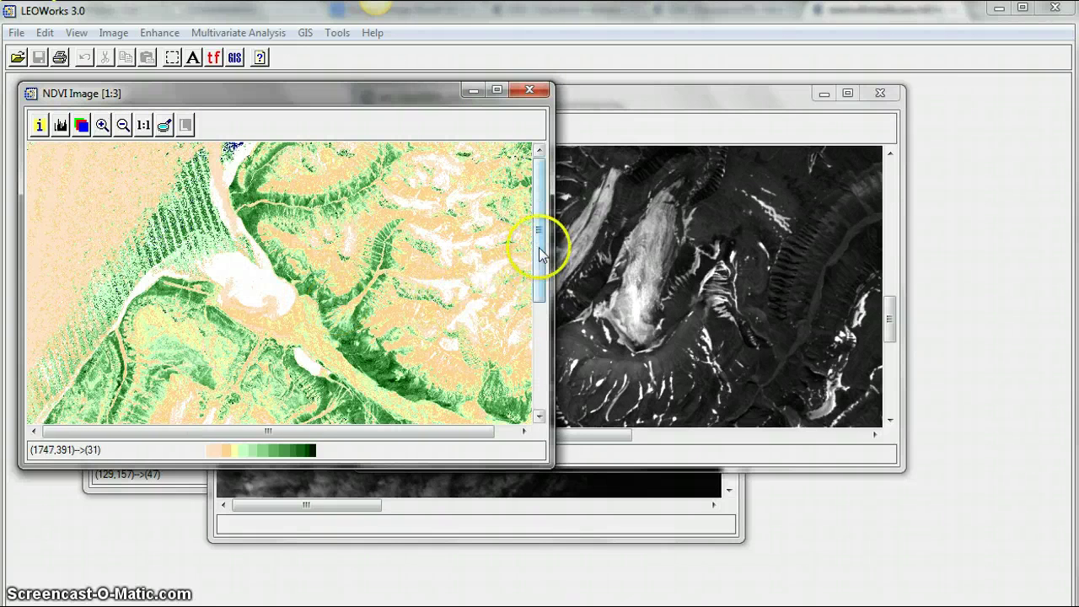
pyautogui.moveTo(540, 242); pyautogui.dragTo(538, 320)
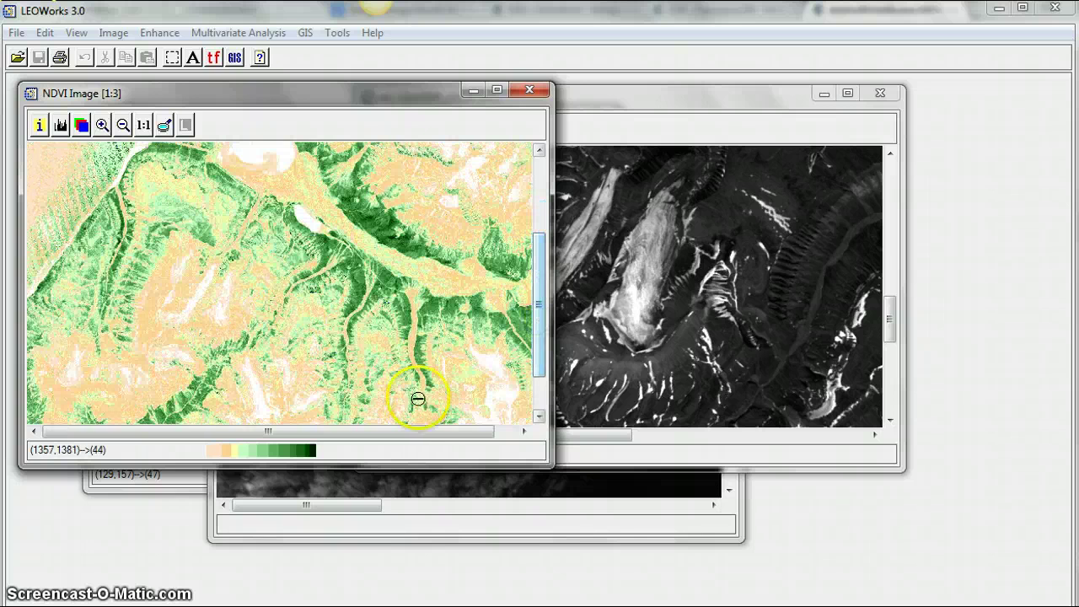
pyautogui.moveTo(448, 433); pyautogui.dragTo(469, 433)
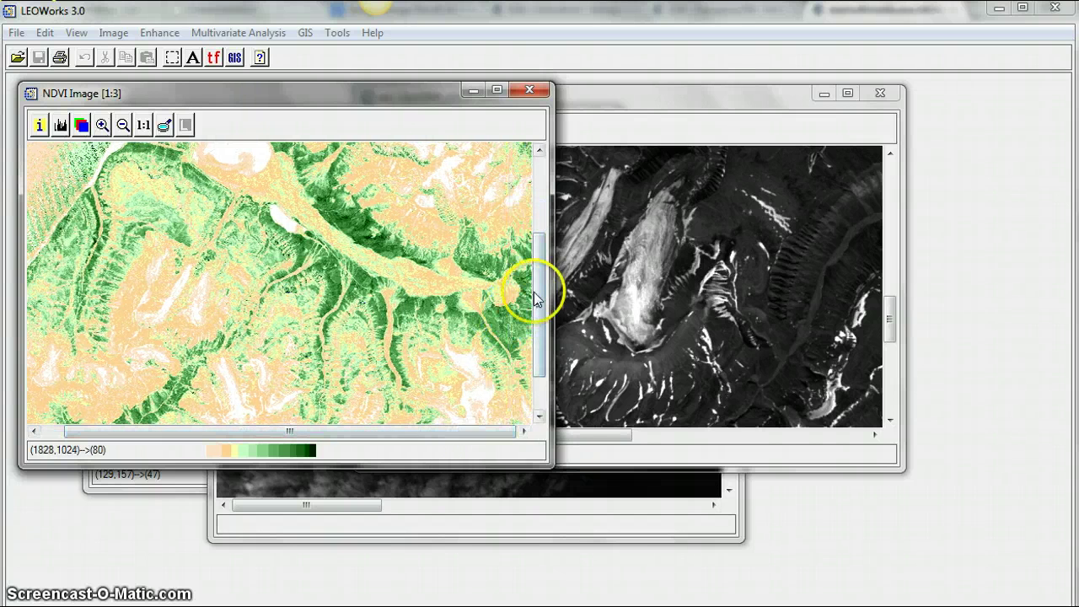
pyautogui.moveTo(535, 289); pyautogui.dragTo(539, 270)
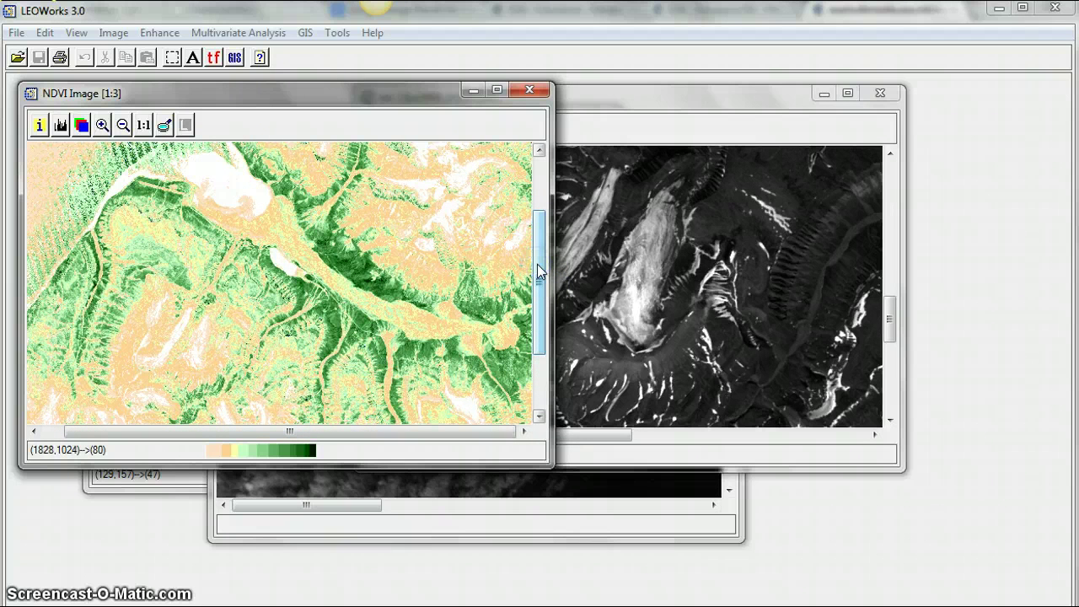
pyautogui.click(360, 302)
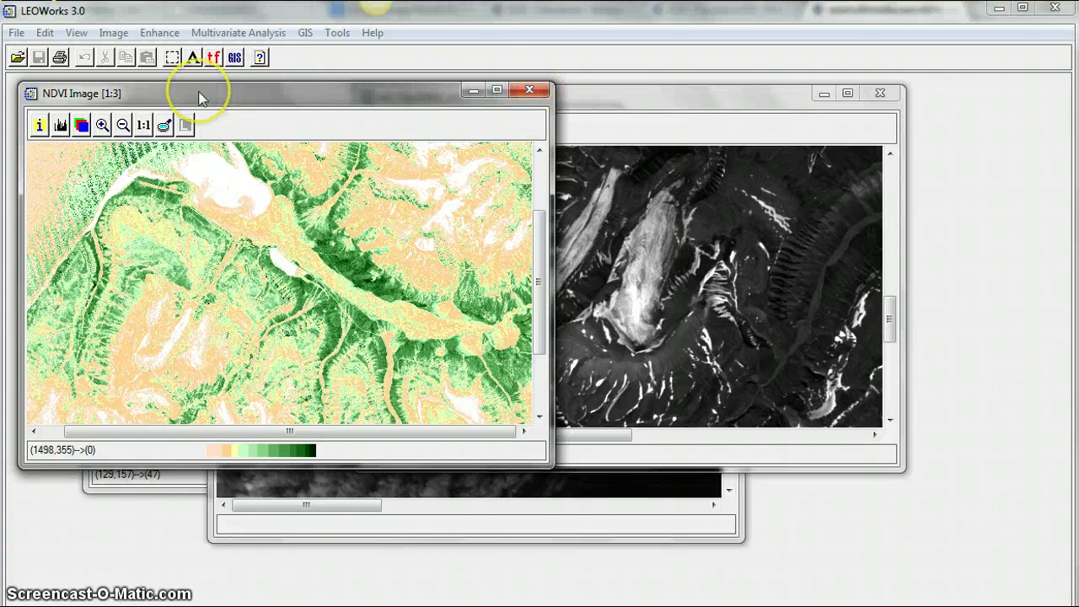
# Step: Save the NDVI result in TIF format as "NDVI Image" in the BILDER FOR FELTAKTIVITETER folder
pyautogui.click(16, 32)
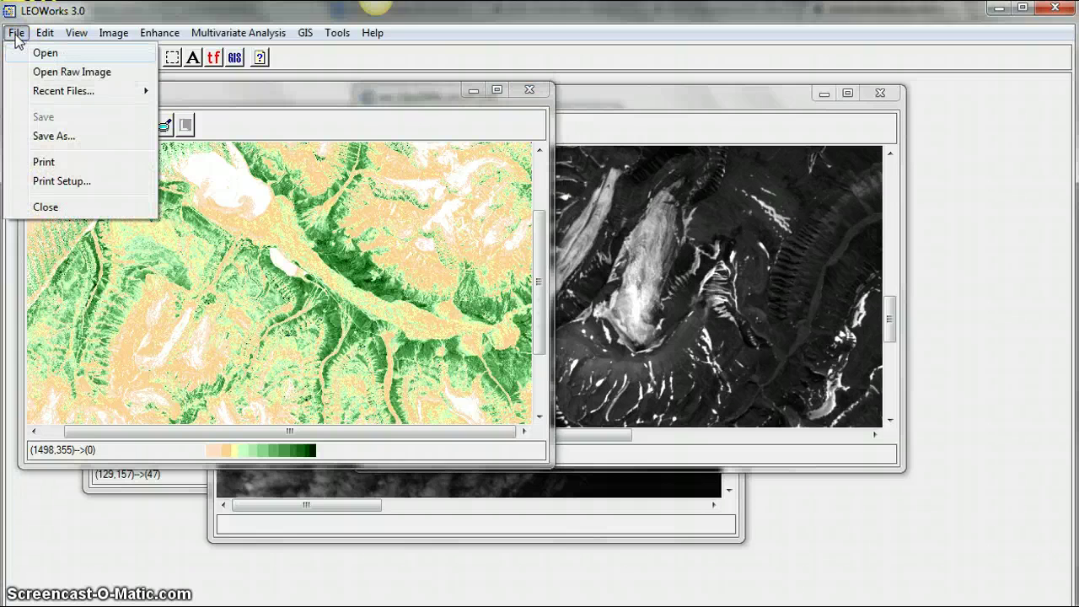
pyautogui.click(51, 136)
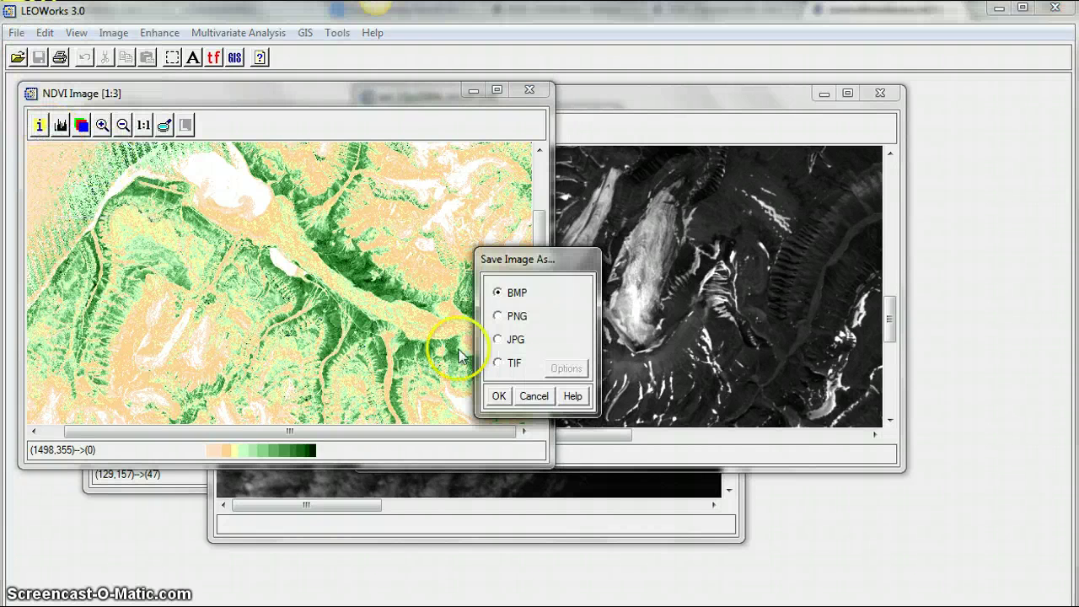
pyautogui.click(498, 361)
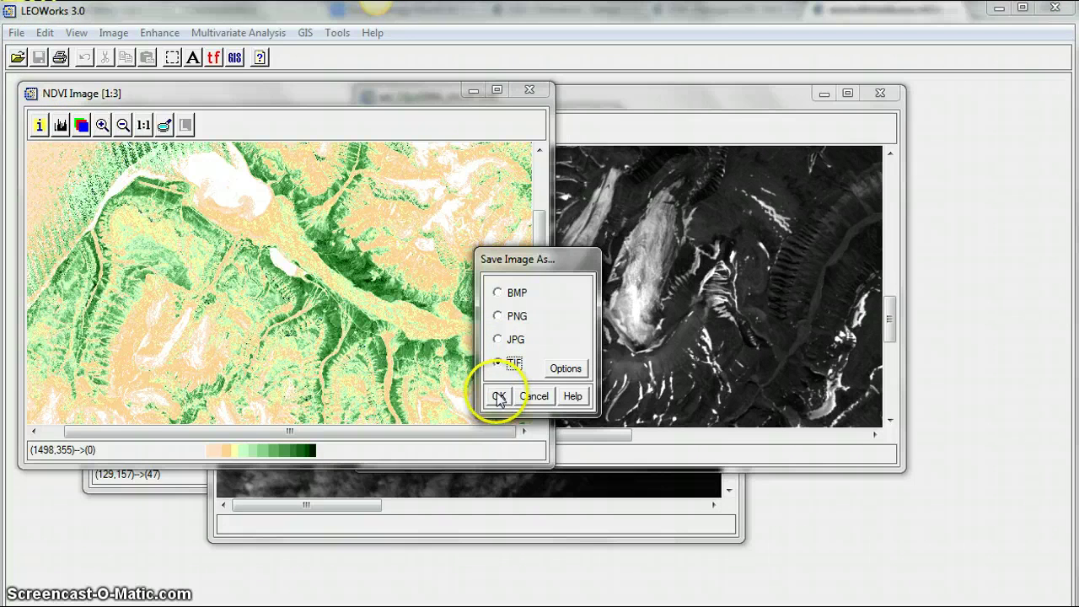
pyautogui.click(498, 395)
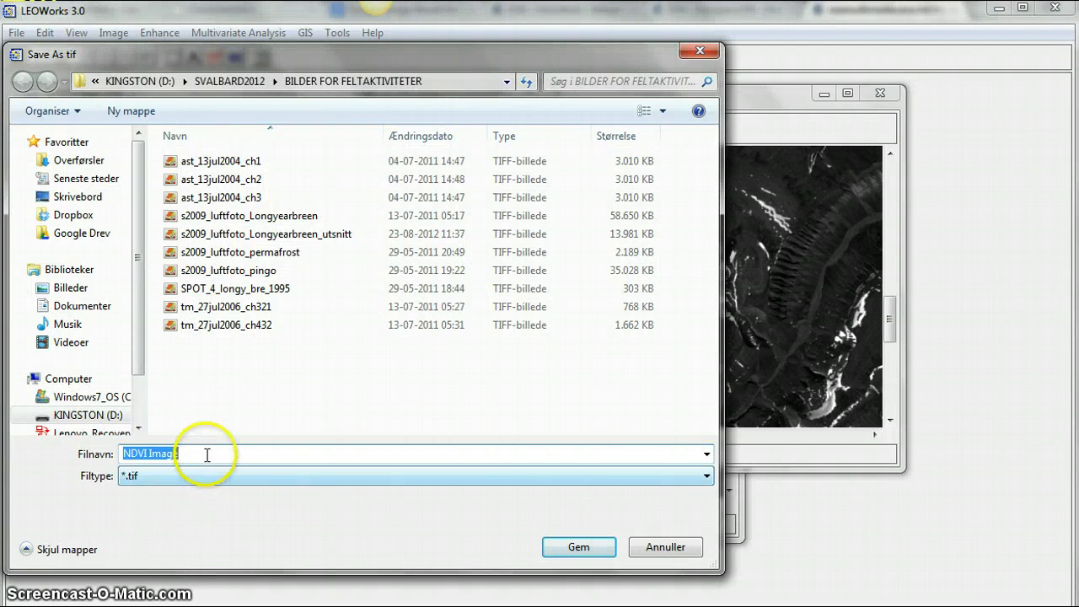
pyautogui.click(205, 451)
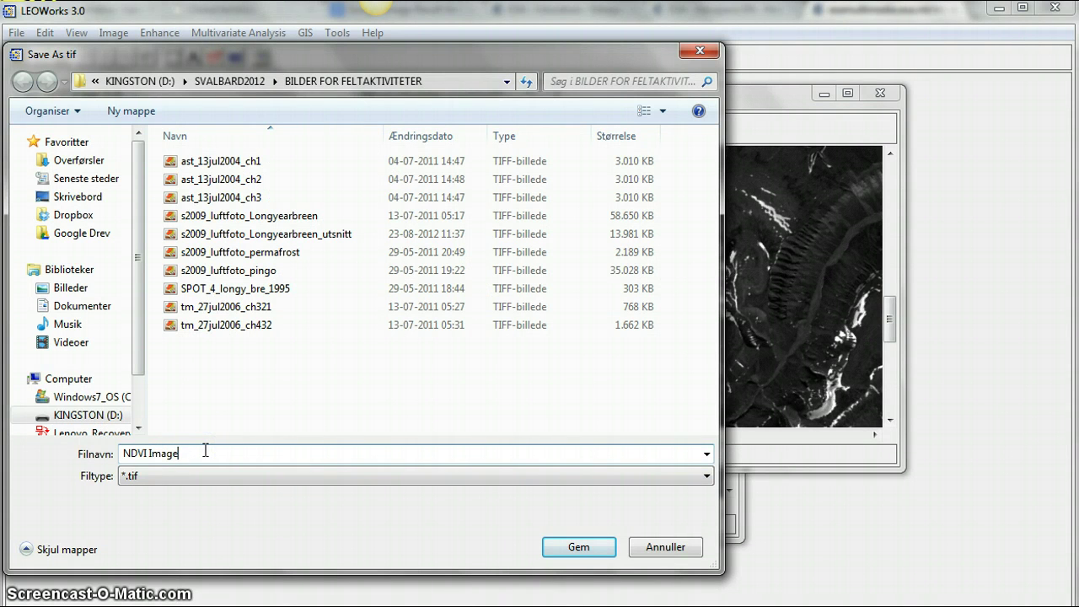
pyautogui.click(594, 548)
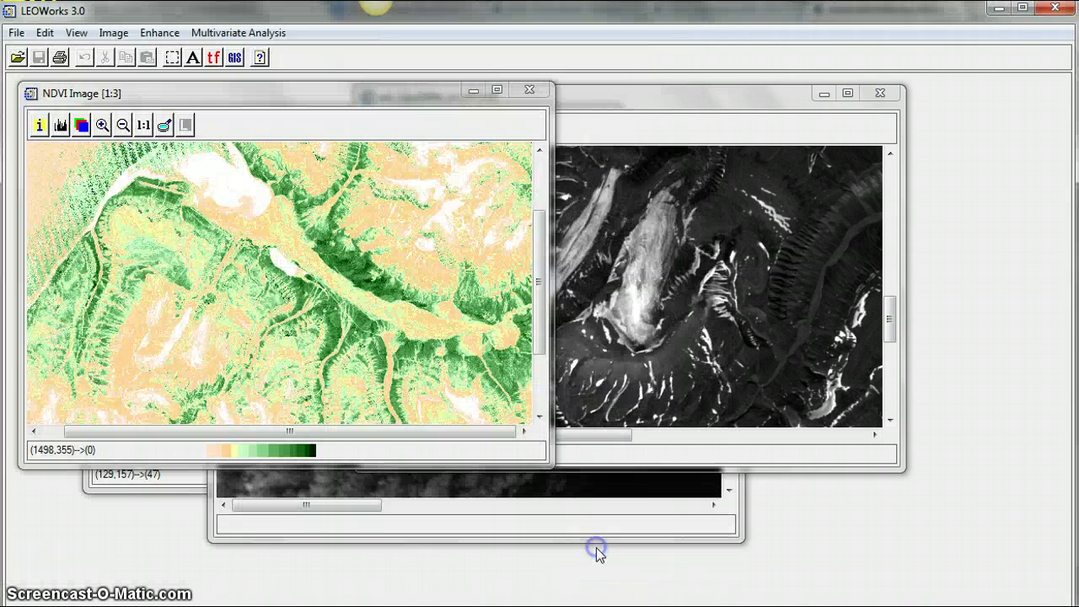